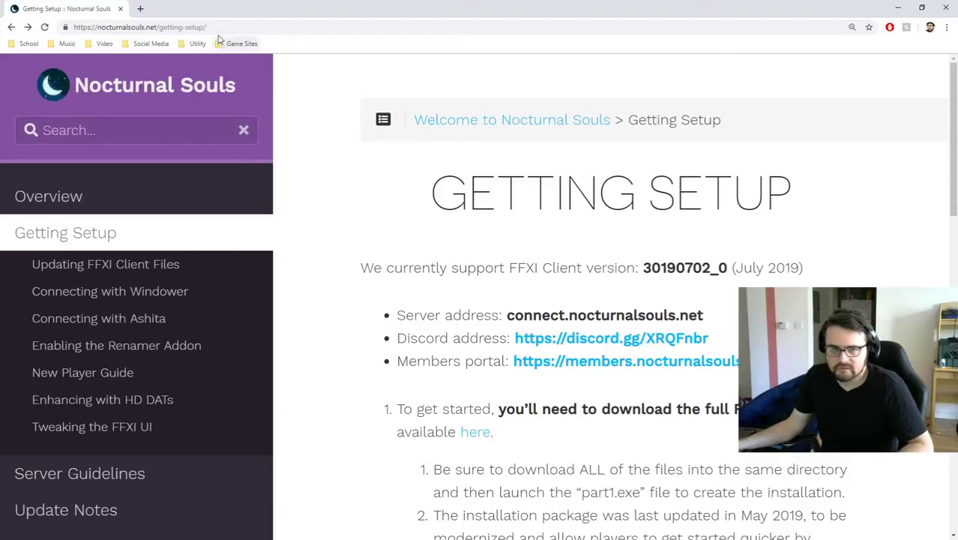
Zoom the Nocturnal Souls Getting Setup page out two levels and review the client download steps.
left_click(214, 28)
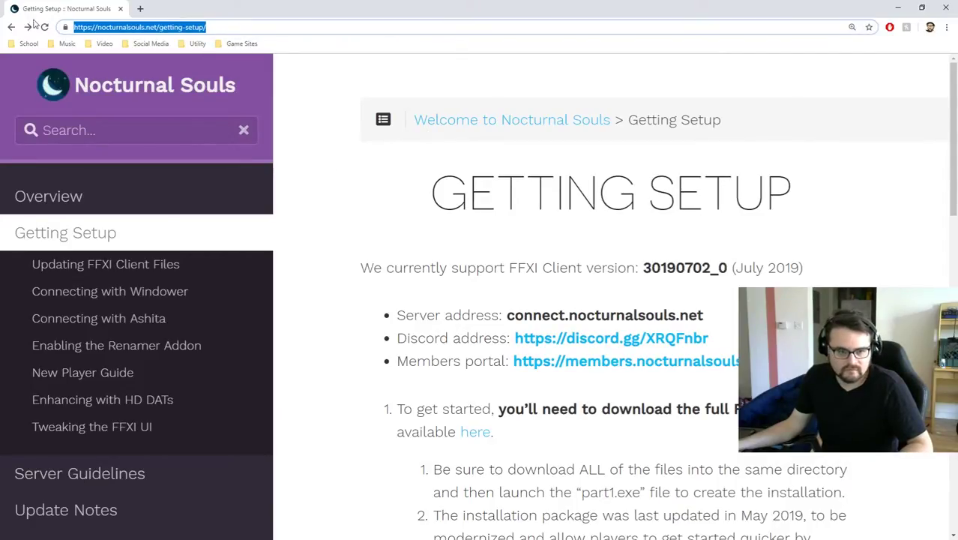
key("ctrl+minus")
key("ctrl+minus")
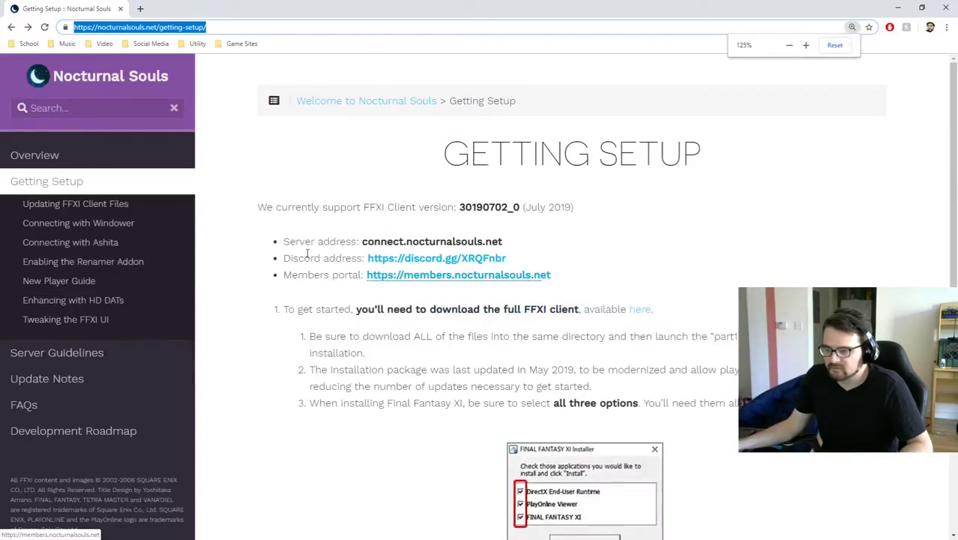
key("ctrl+minus")
key("BackSpace")
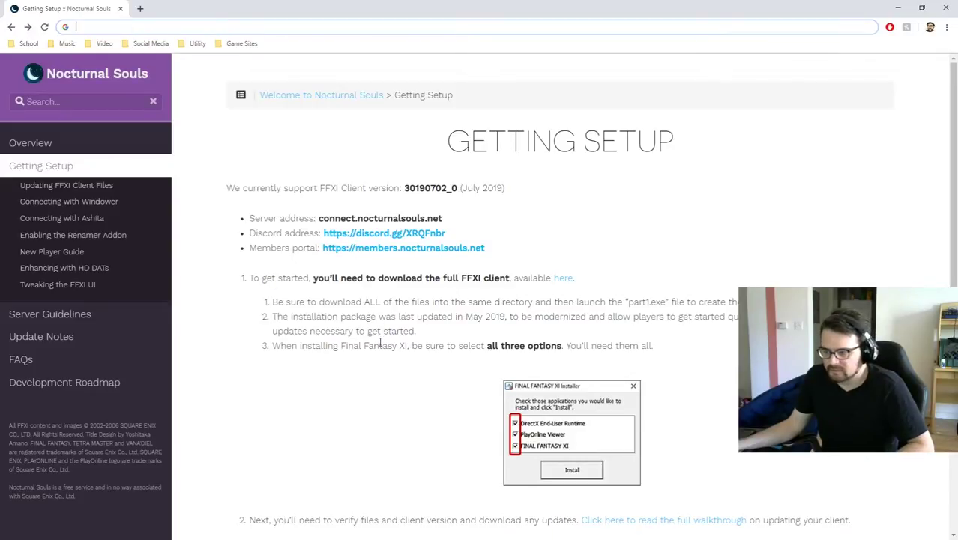
scroll(364, 345, "down", 3)
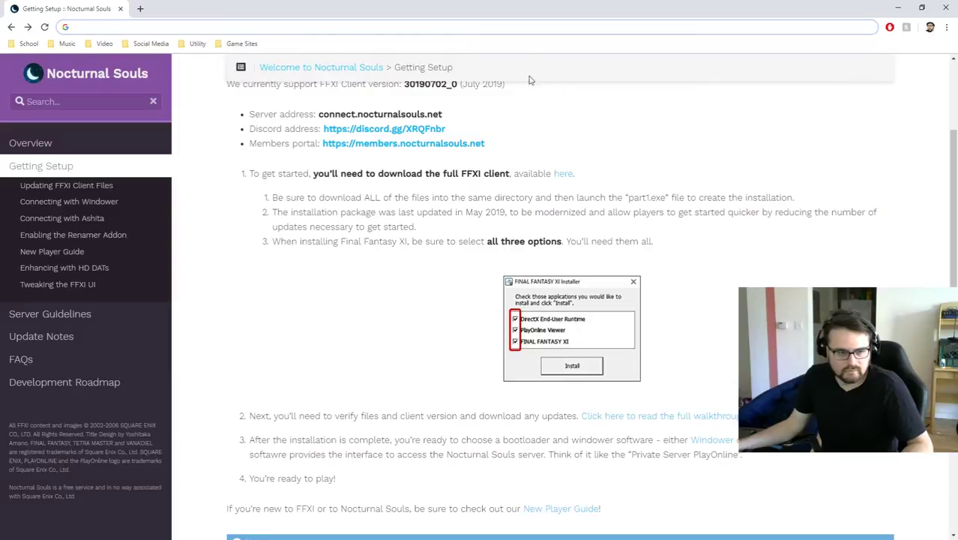
scroll(628, 201, "up", 3)
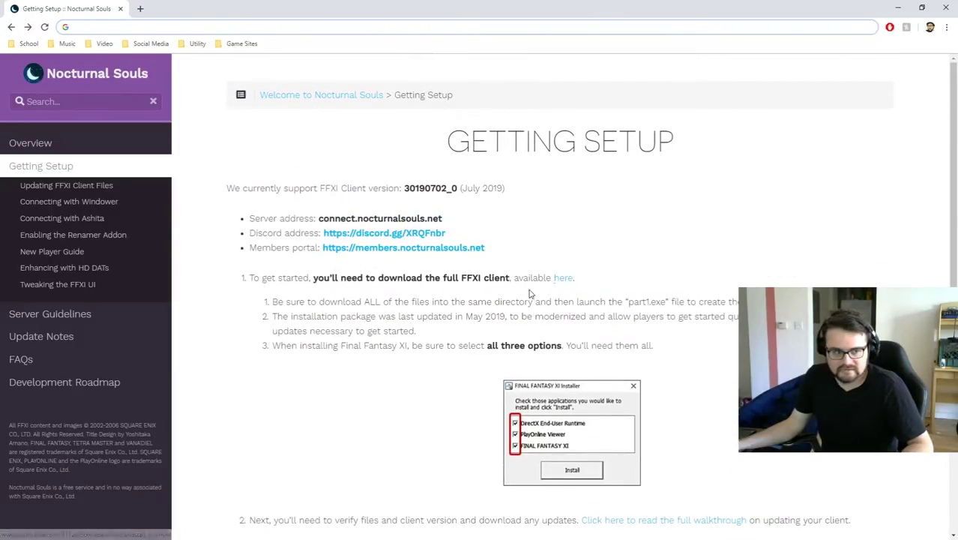
Open the PlayOnline full-client download page and dismiss its cookie notice.
left_click(568, 278)
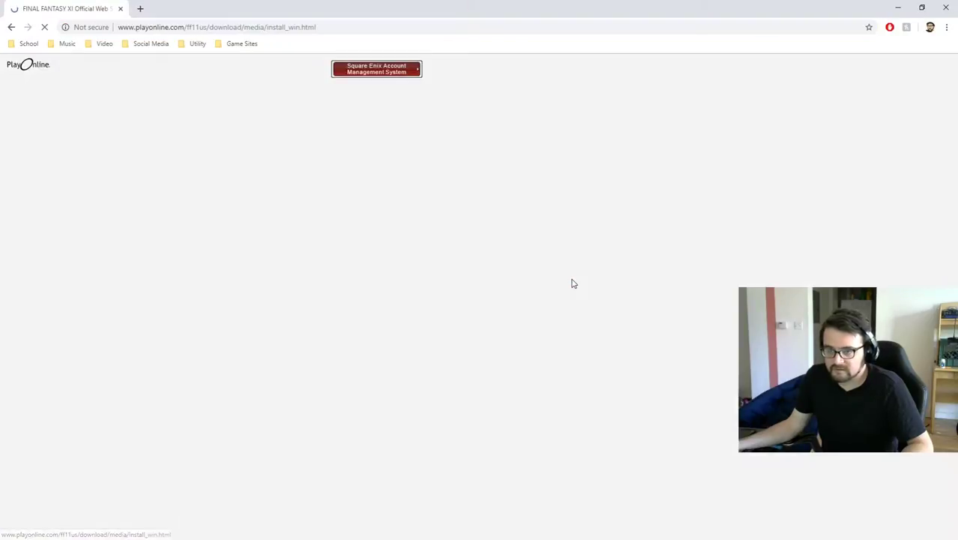
scroll(381, 241, "down", 2)
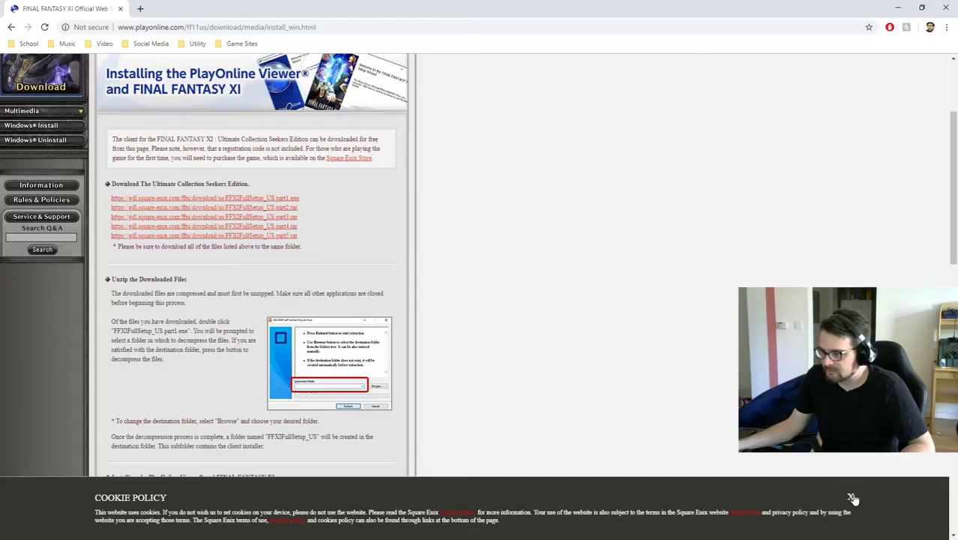
left_click(850, 498)
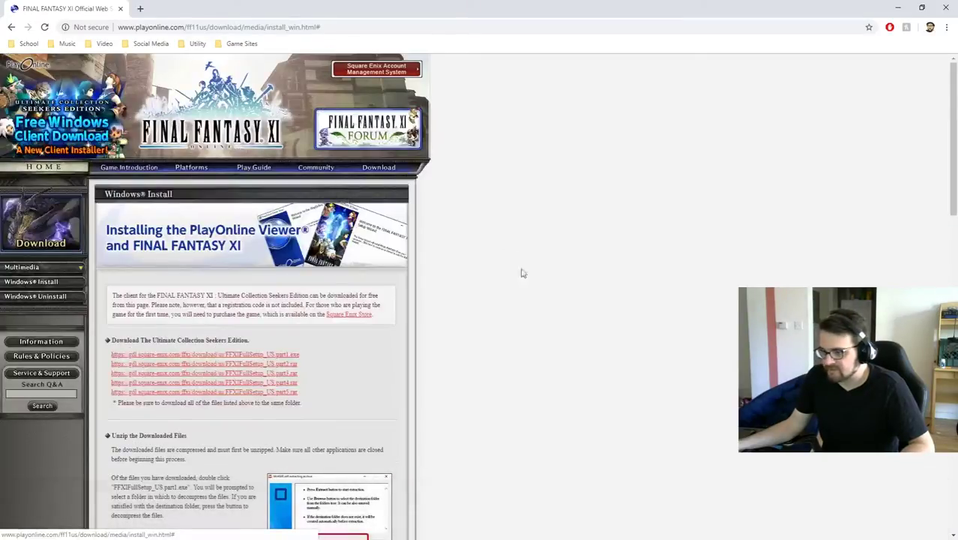
scroll(216, 253, "down", 2)
Download the FFXIFullSetup_US installer files, part1.exe through part5.rar, then minimize Chrome.
left_click(216, 253)
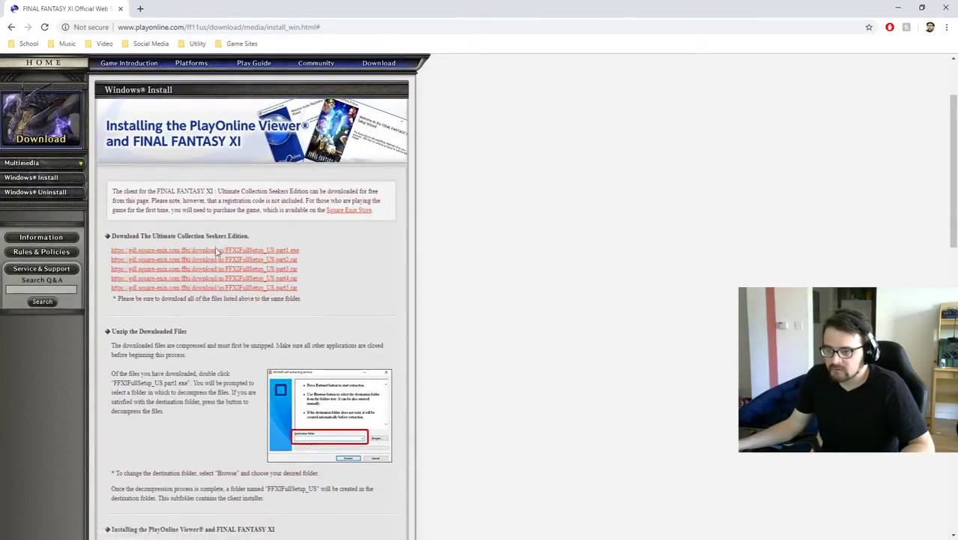
left_click(219, 260)
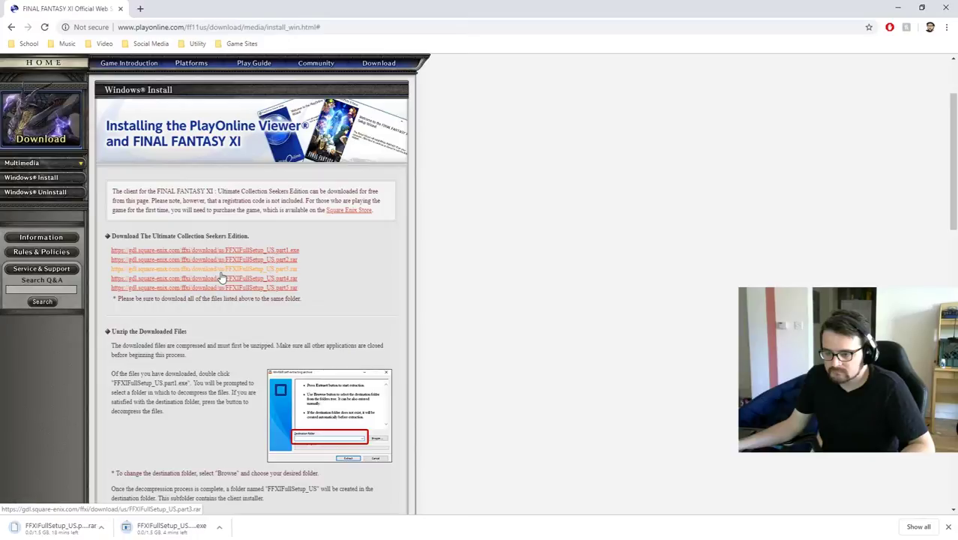
left_click(221, 280)
left_click(224, 289)
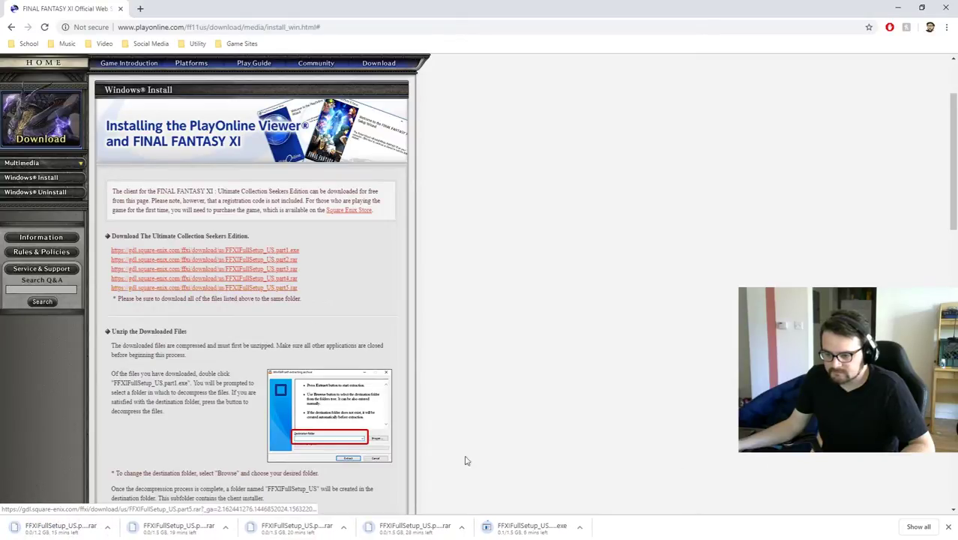
left_click(897, 7)
Create a folder named 'Final Fantasy Install' in Downloads on drive G: and open it.
key("alt+Tab")
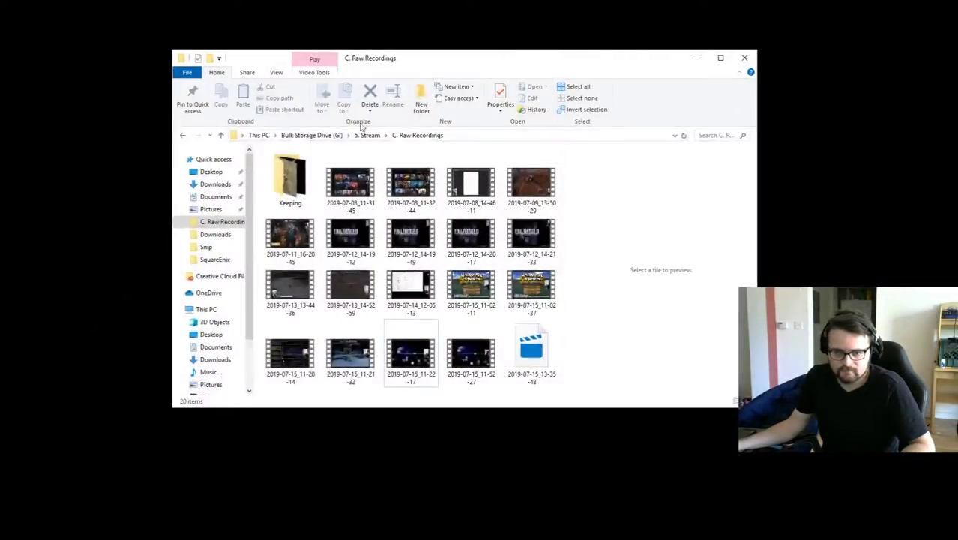
left_click(209, 234)
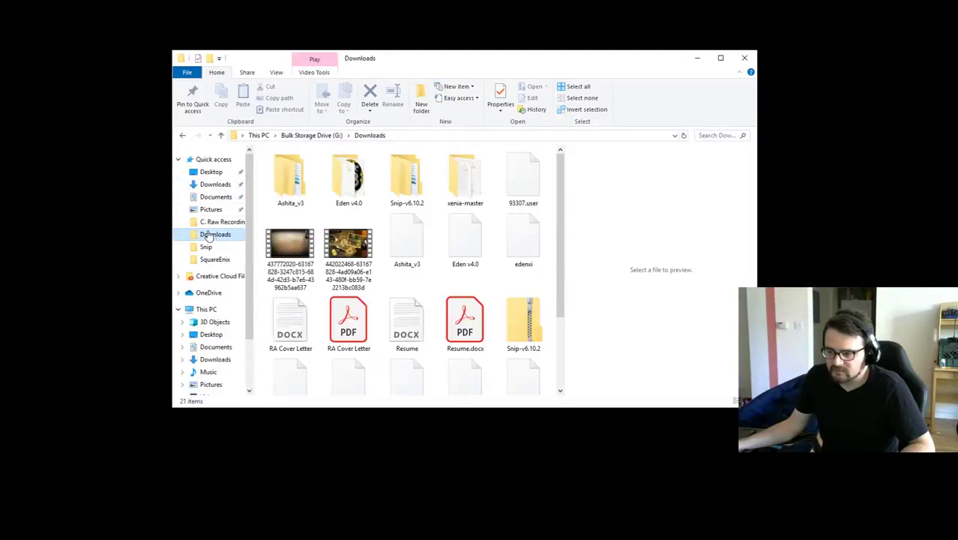
left_click_drag(564, 235, 573, 319)
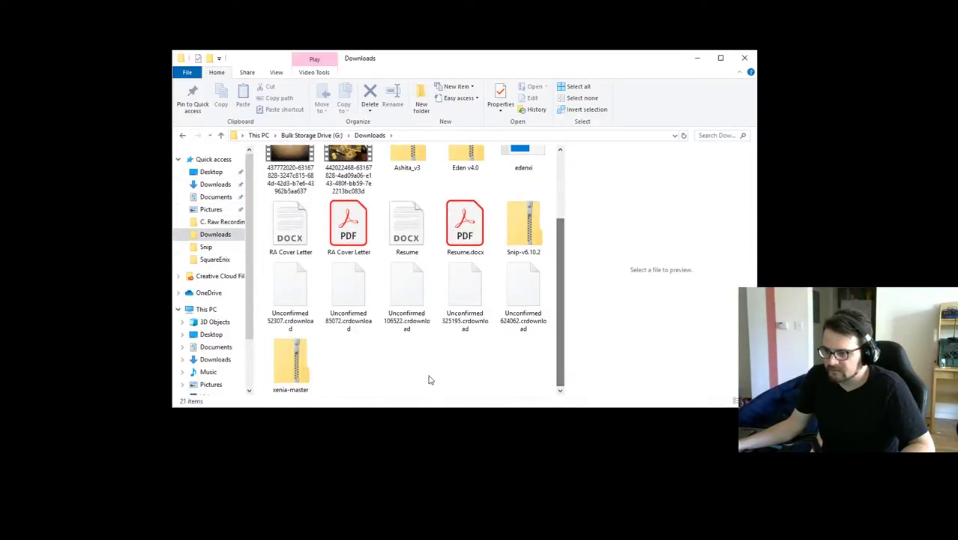
right_click(428, 377)
mouse_move(392, 489)
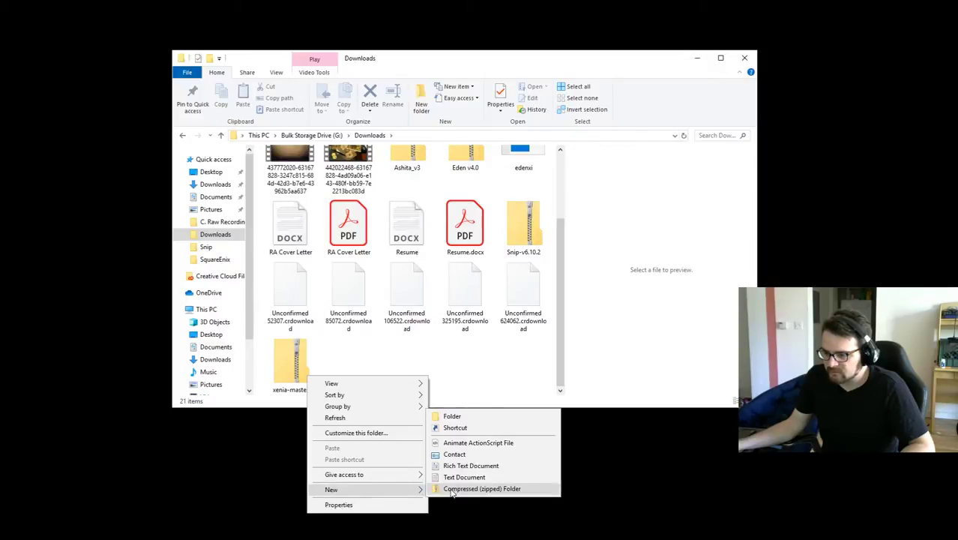
left_click(464, 412)
type("Fi")
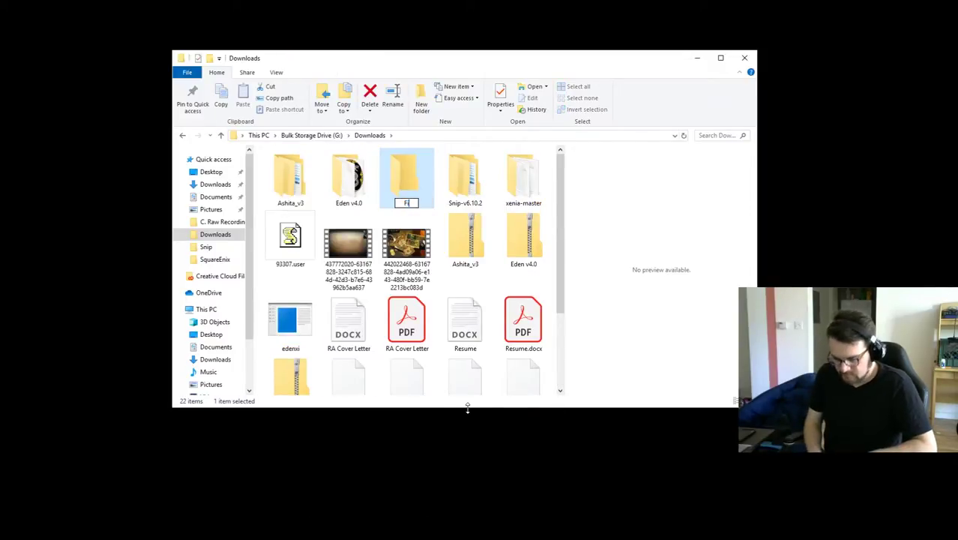
type("nal Fantas")
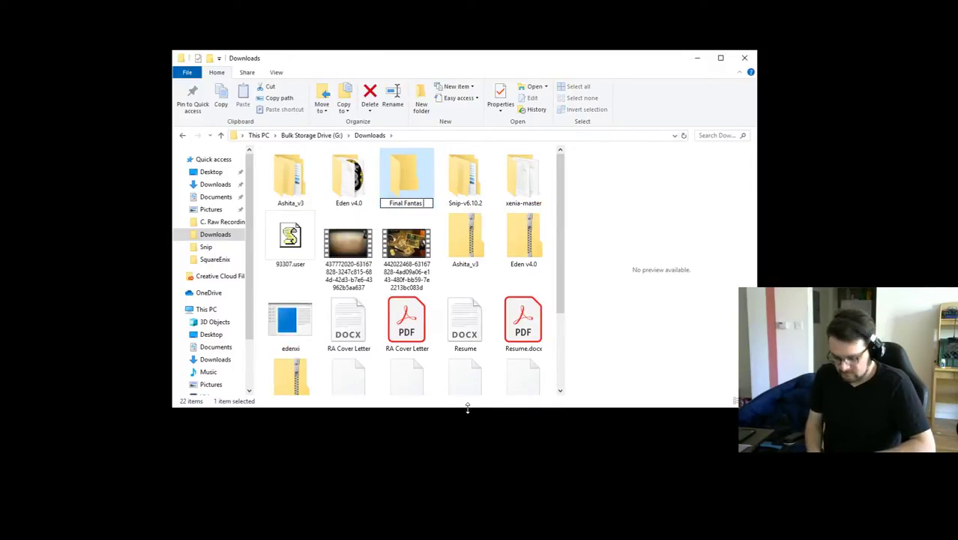
type("y Install")
key("Return")
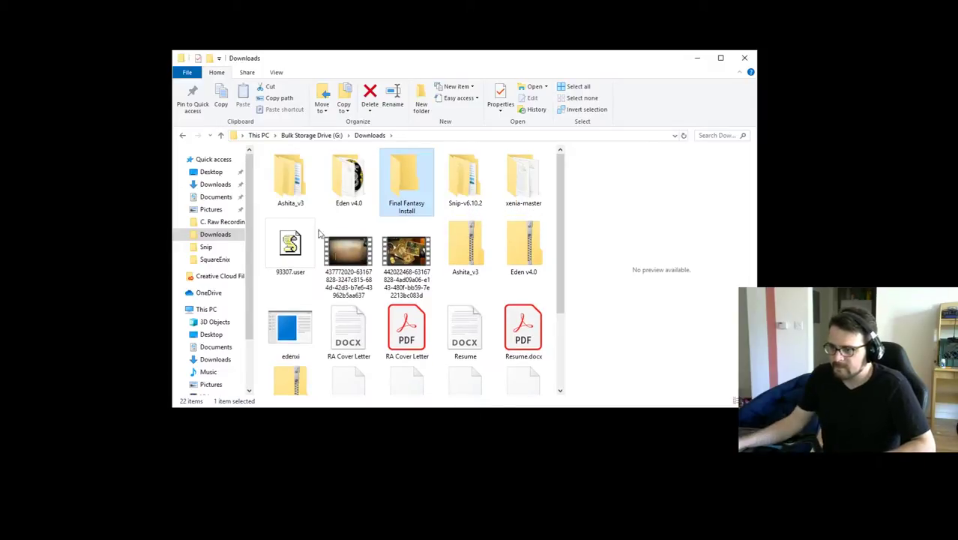
key("Return")
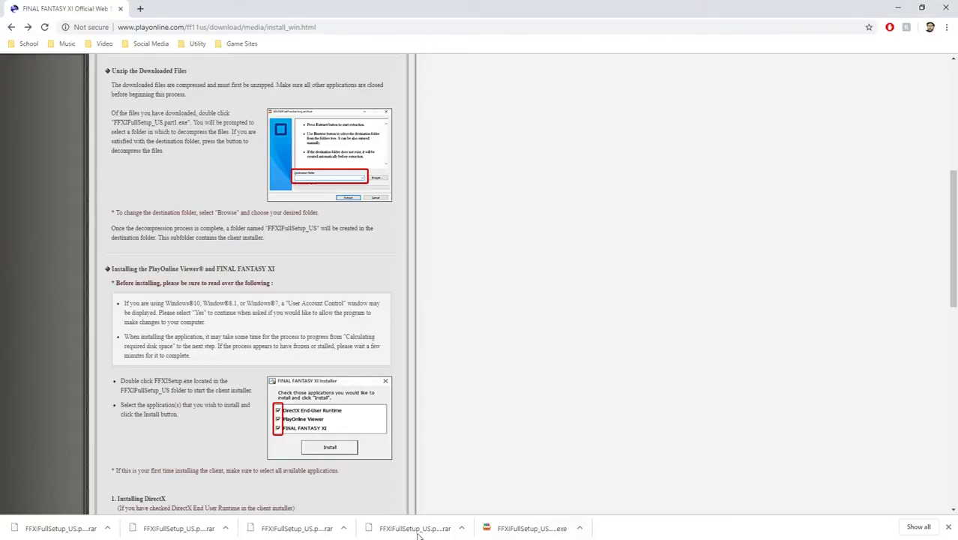
Open the desktop Final Fantasy Install folder and browse the FF Install Trial folder's contents.
left_click(898, 7)
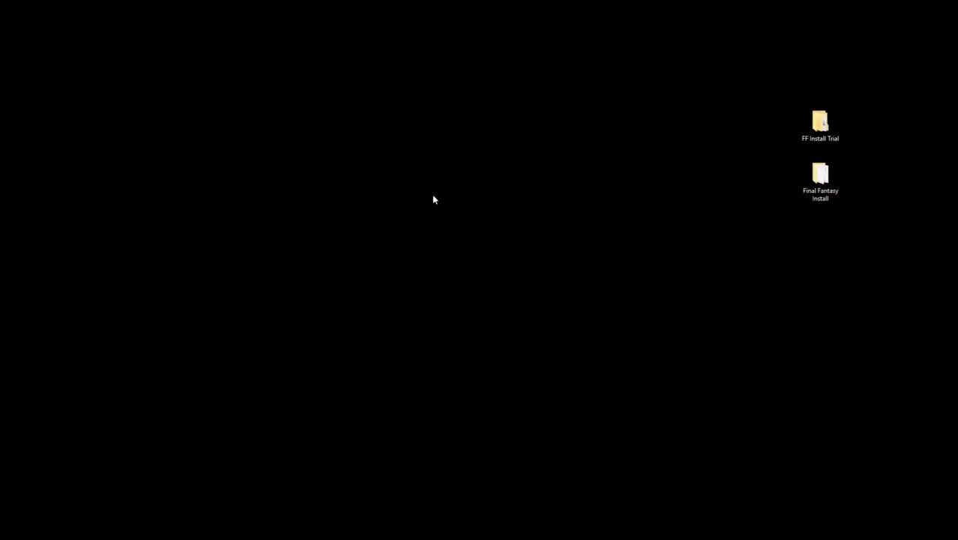
double_click(819, 177)
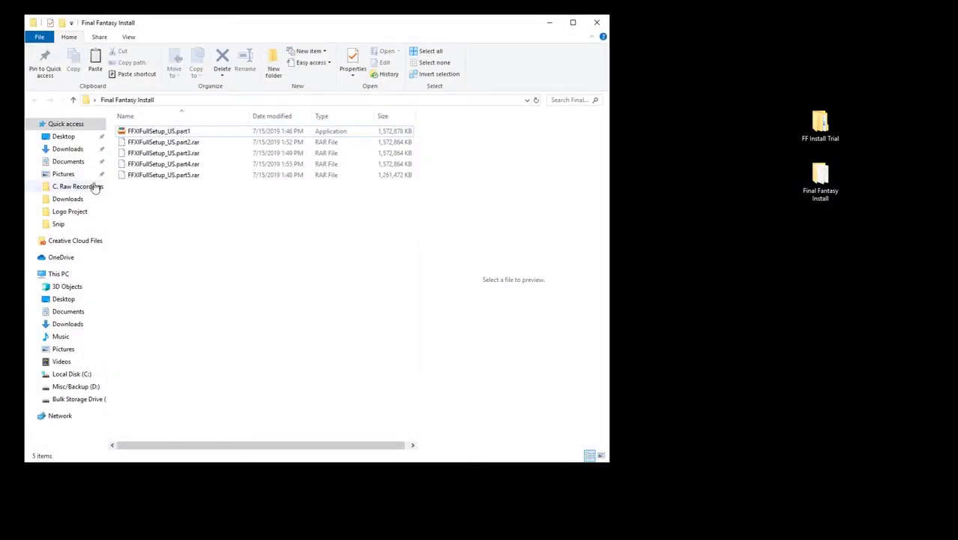
left_click_drag(327, 33, 385, 67)
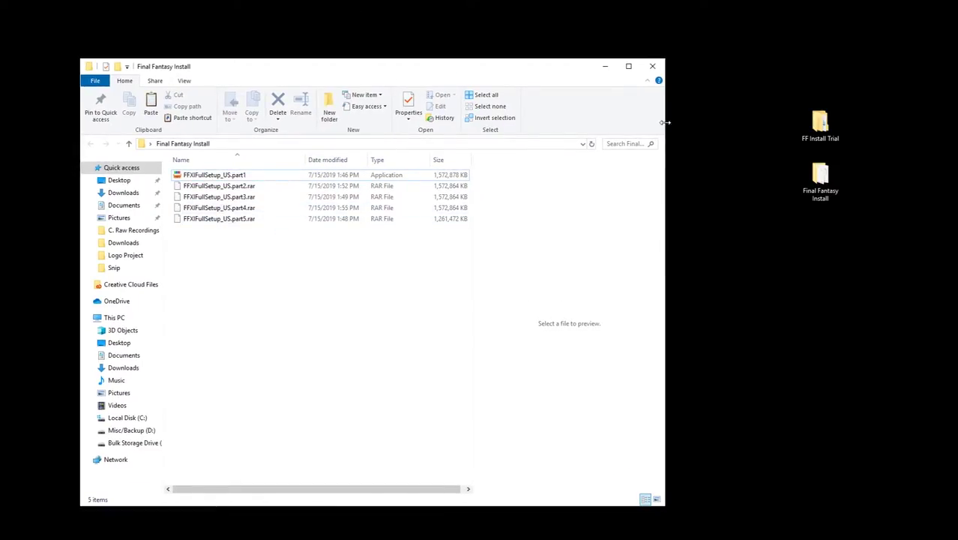
double_click(809, 118)
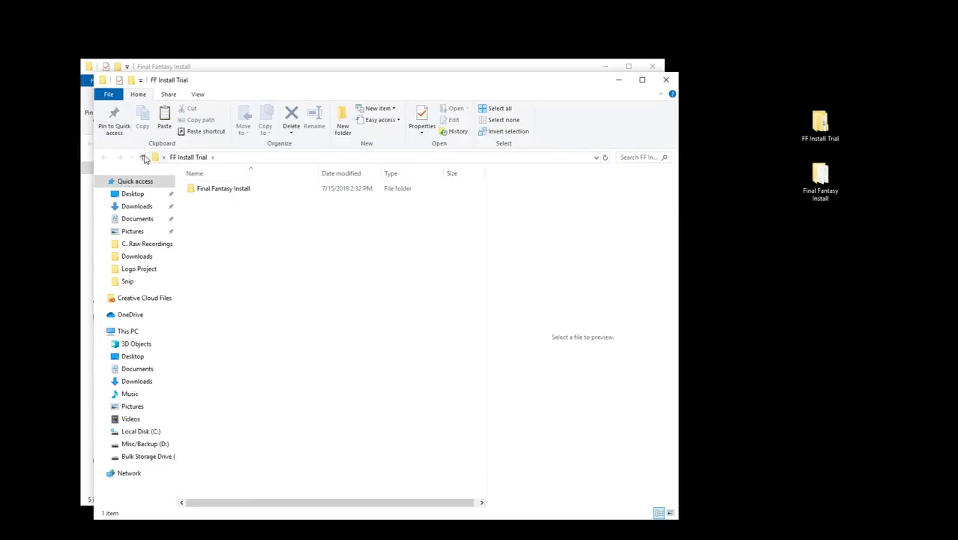
left_click(144, 159)
double_click(230, 337)
left_click(247, 189)
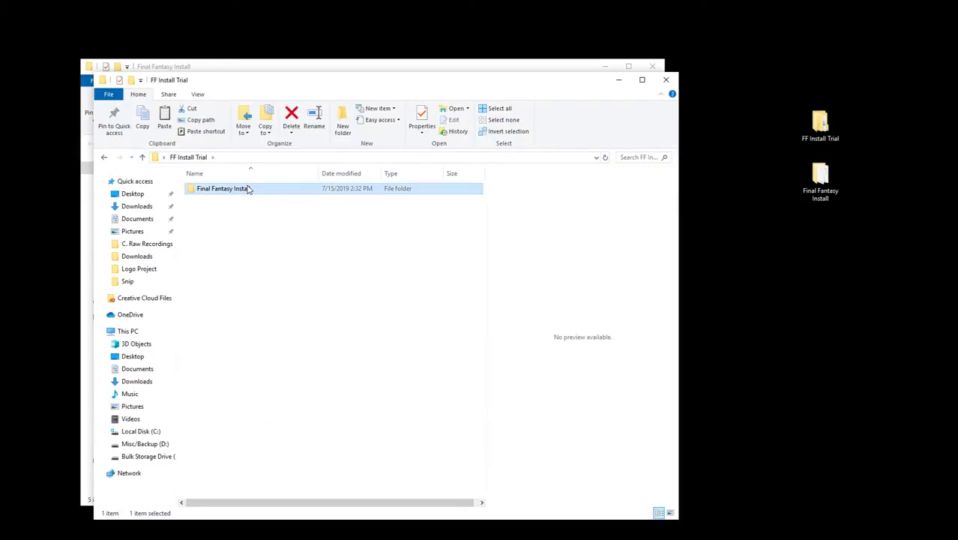
double_click(248, 189)
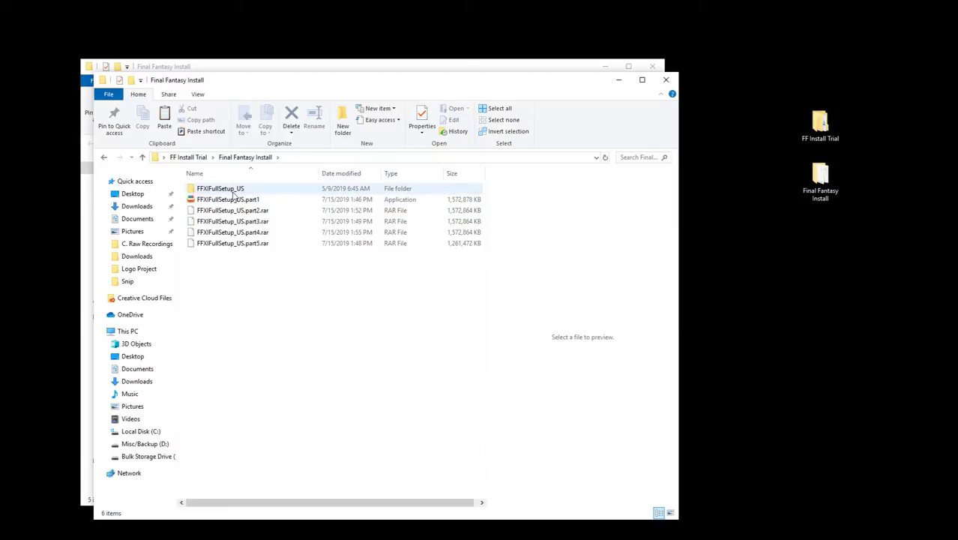
Close the FF Install Trial window and run FFXIFullSetup_US.part1 to open its self-extractor.
left_click(241, 190)
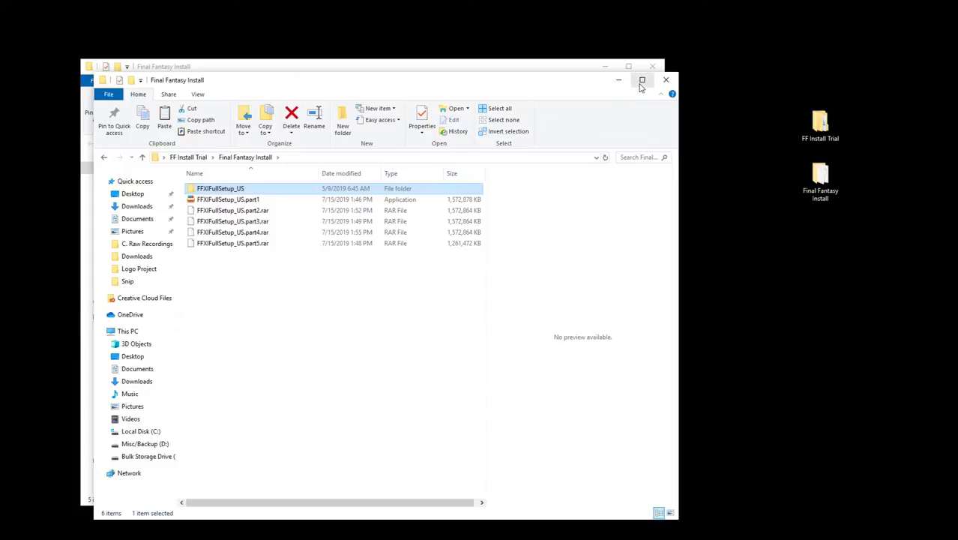
left_click(666, 80)
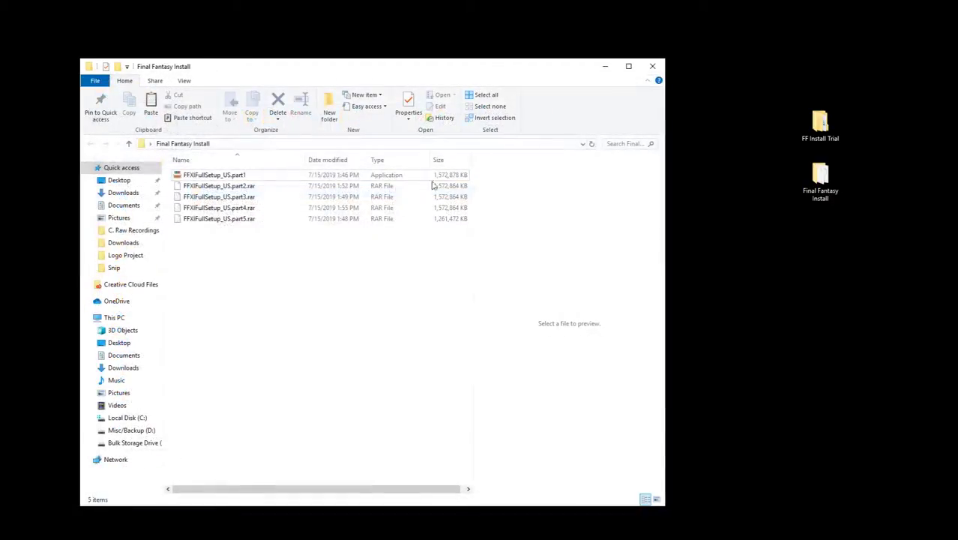
double_click(234, 177)
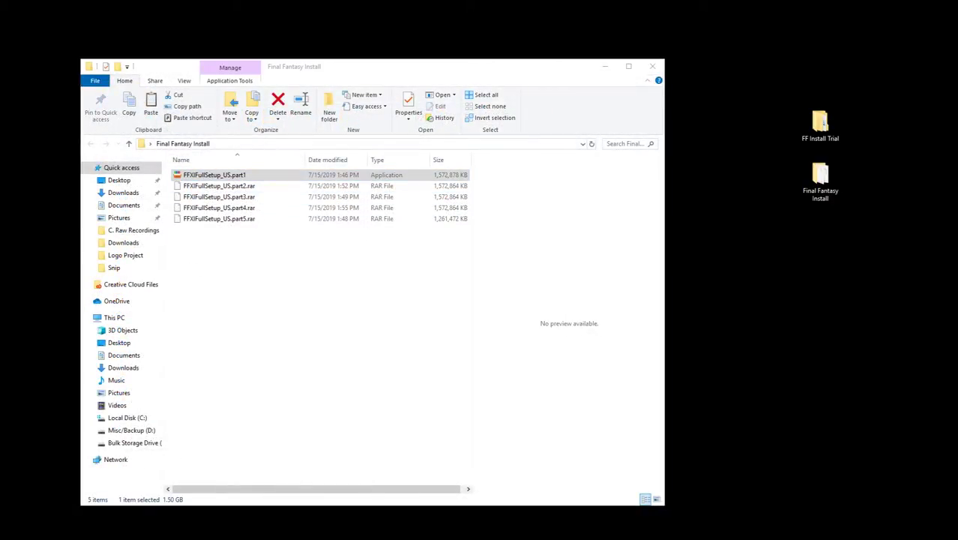
left_click_drag(377, 230, 398, 122)
left_click(605, 67)
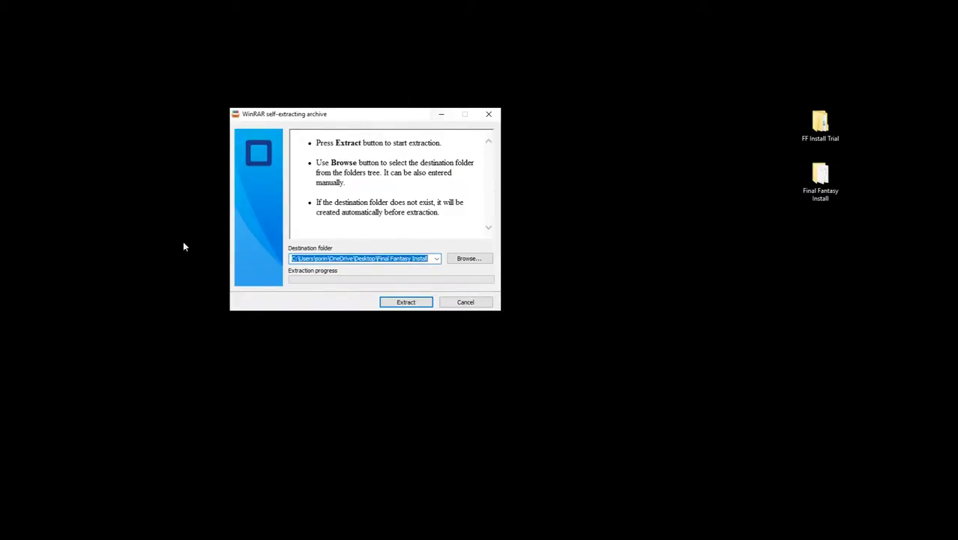
Keep Desktop\Final Fantasy Install as the destination and start WinRAR's extraction.
left_click(469, 259)
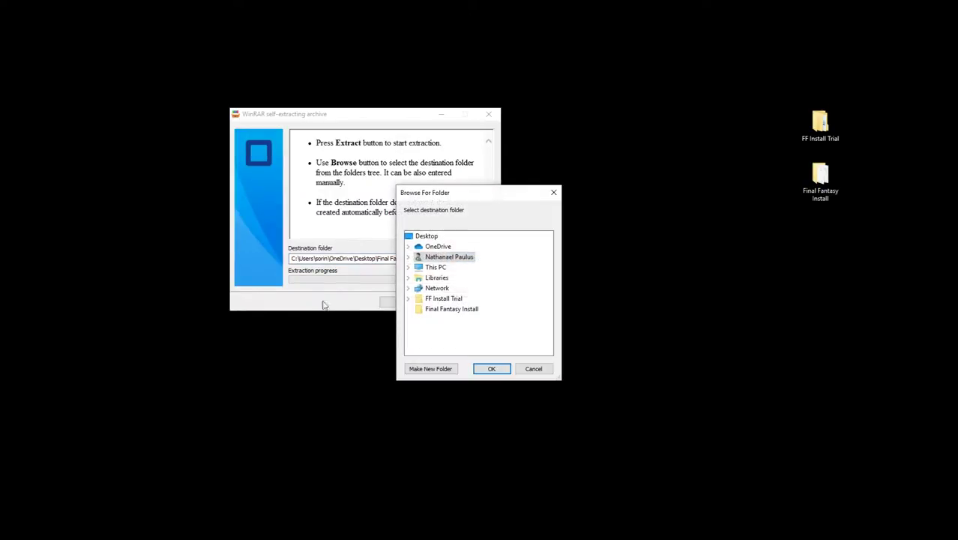
left_click(559, 192)
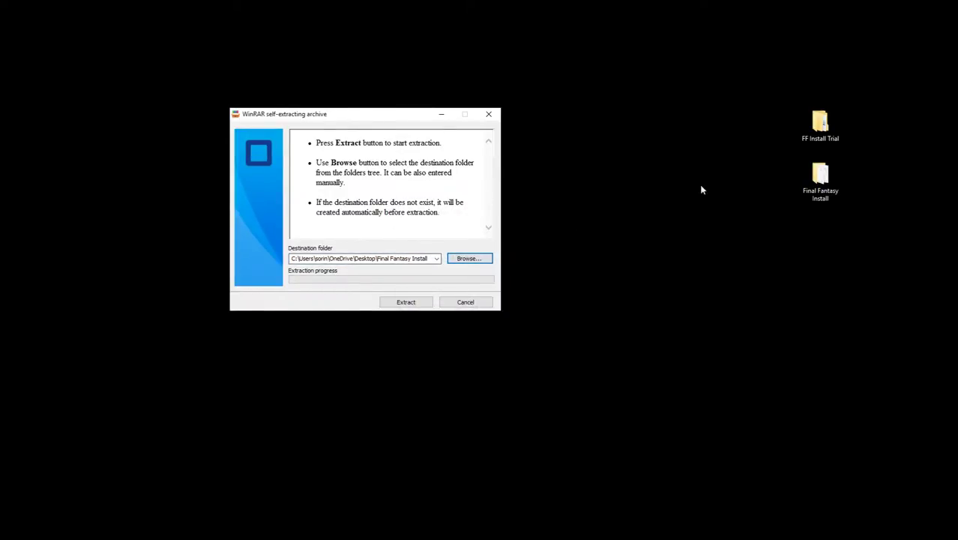
left_click(429, 299)
left_click_drag(378, 118, 380, 148)
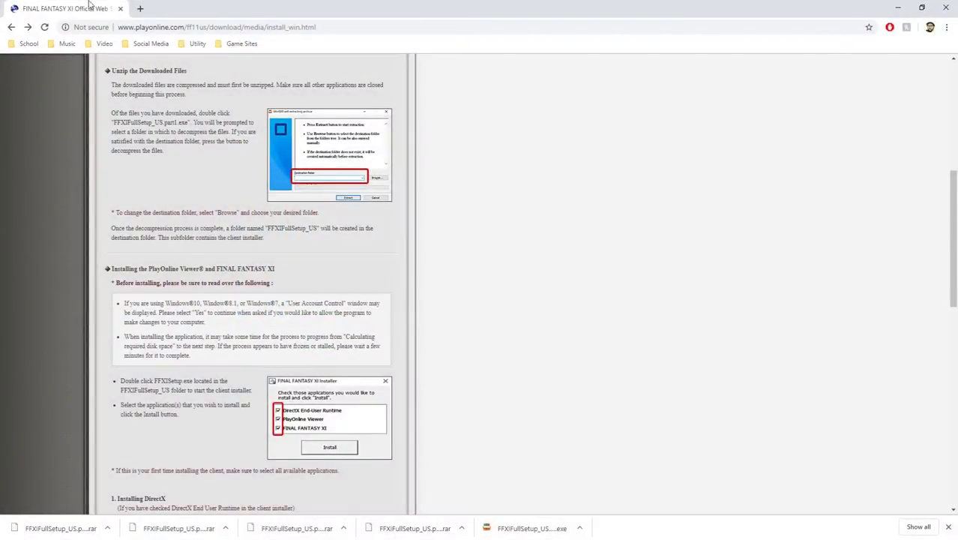
Return to the Getting Setup page, clear the downloads shelf, and open Connecting with Ashita.
left_click(12, 28)
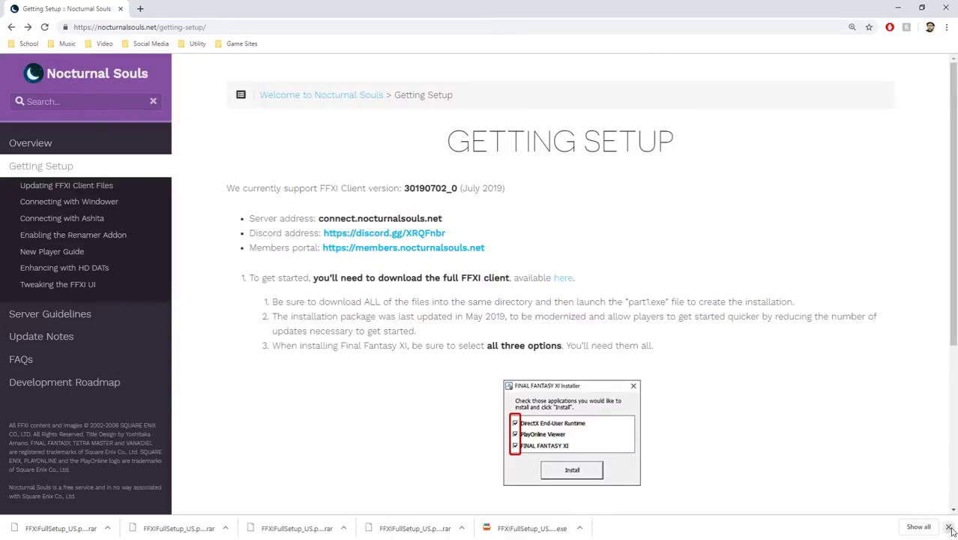
left_click(949, 527)
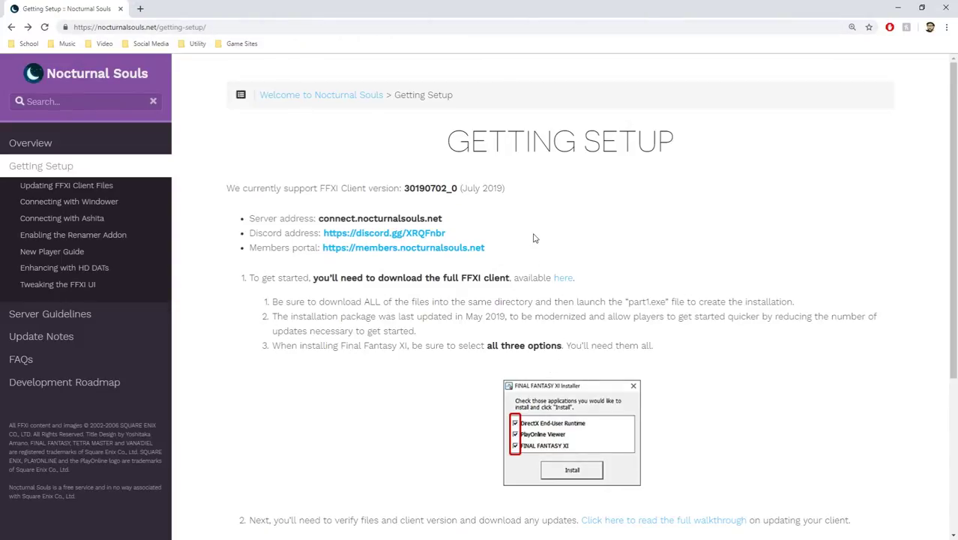
scroll(536, 238, "down", 2)
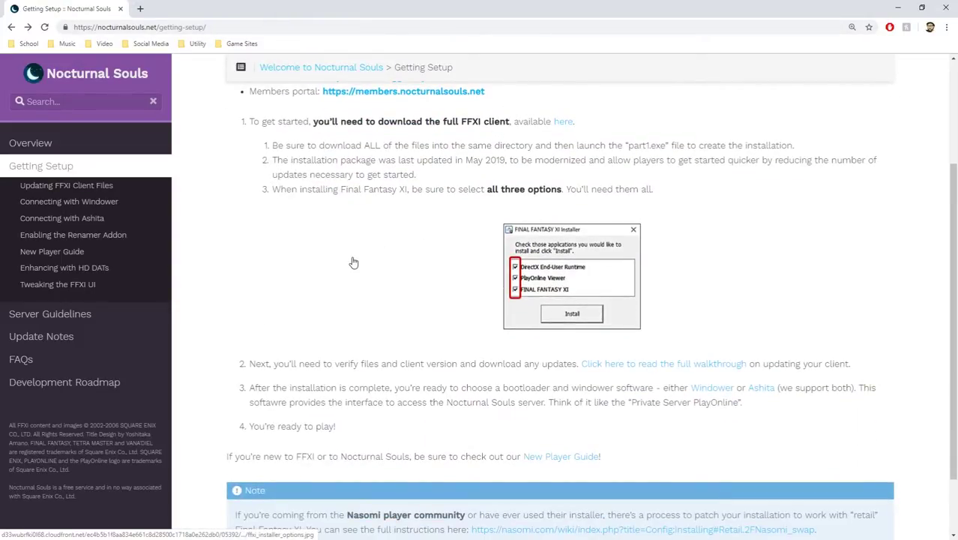
scroll(353, 263, "up", 1)
scroll(238, 283, "down", 2)
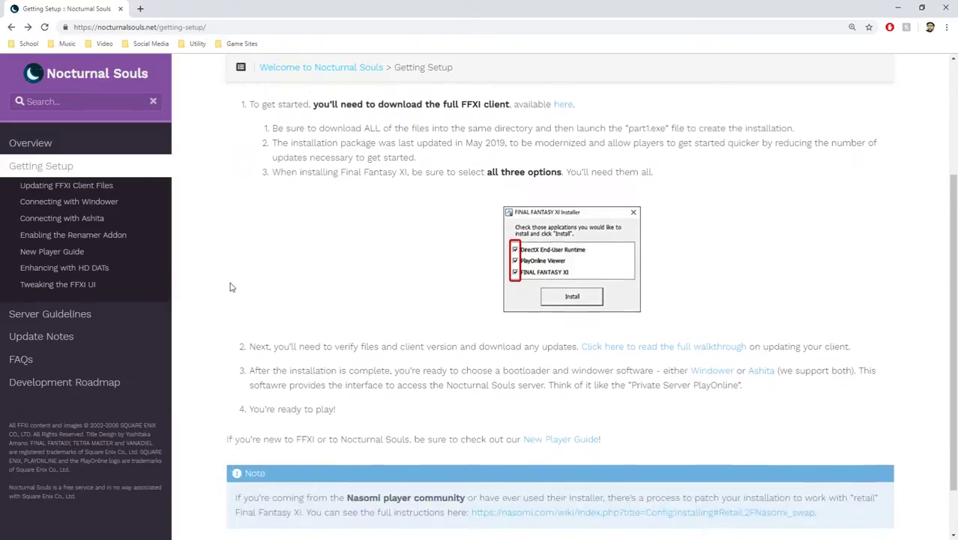
scroll(225, 284, "up", 3)
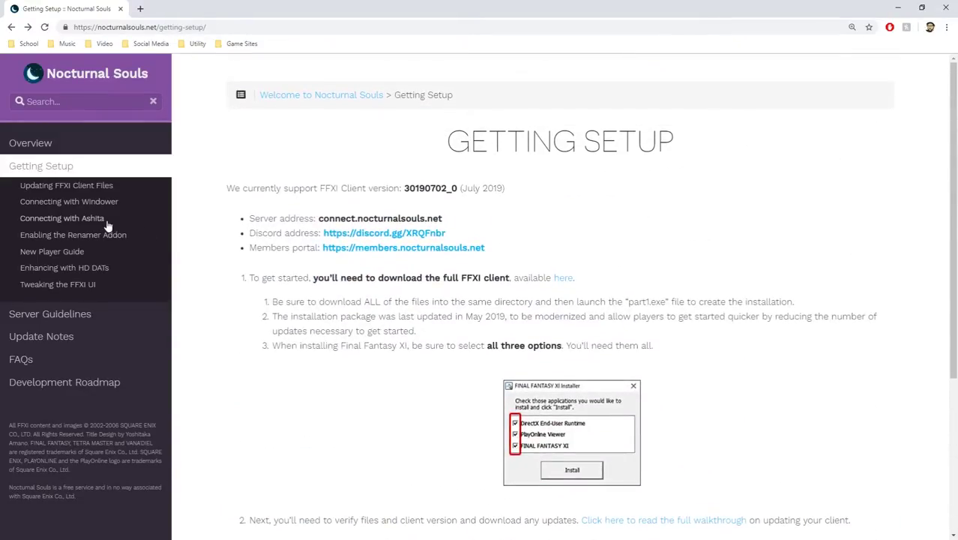
left_click(98, 225)
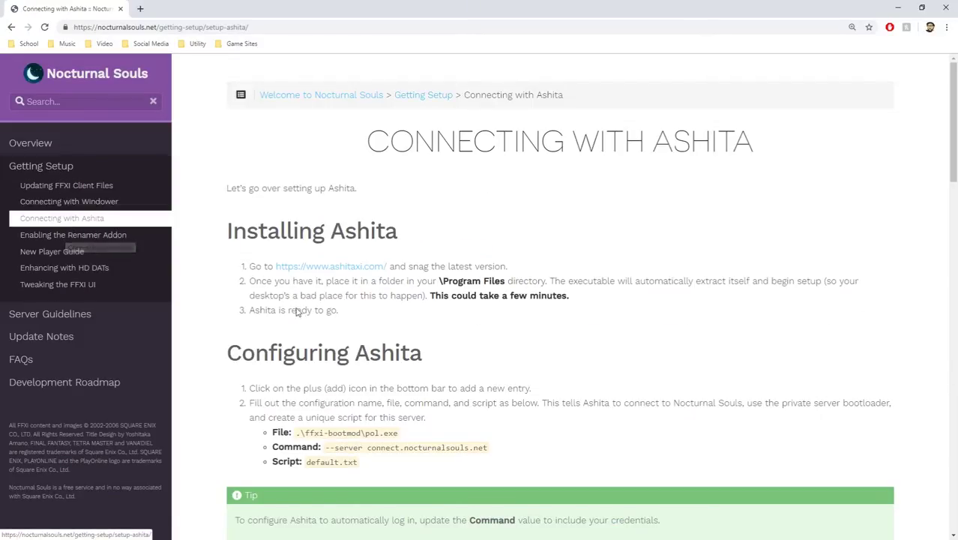
Download Ashita.exe from the ashitaxi.com home page using Download Latest Ashita.
left_click(327, 268)
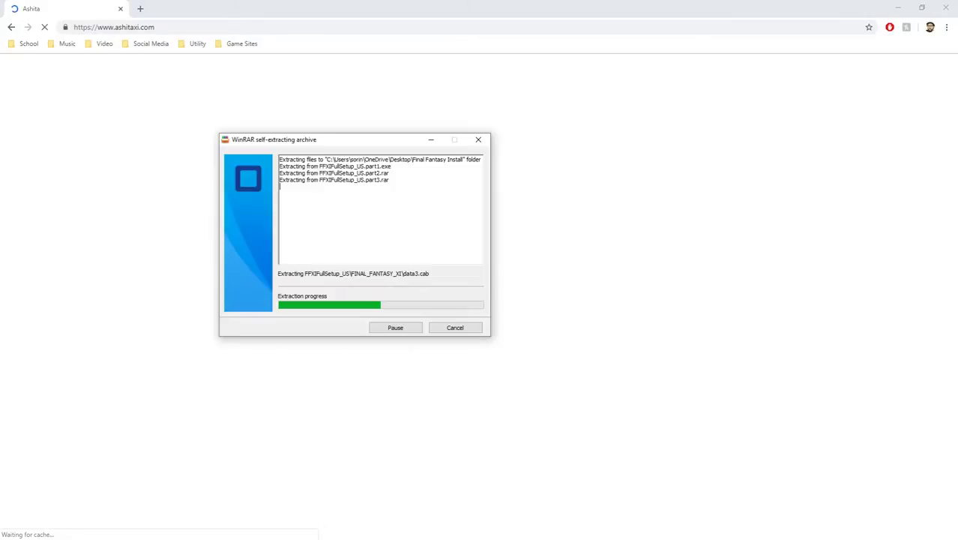
left_click(483, 5)
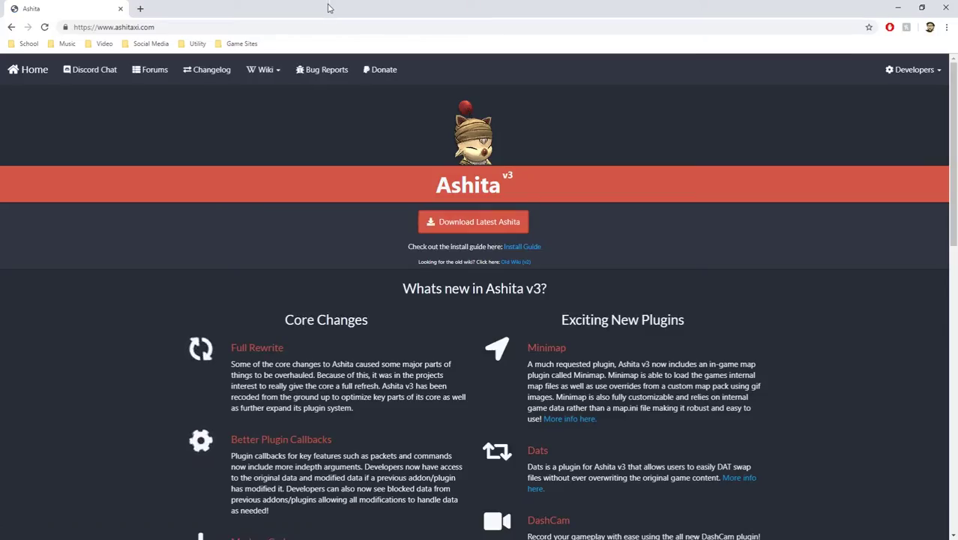
left_click(464, 223)
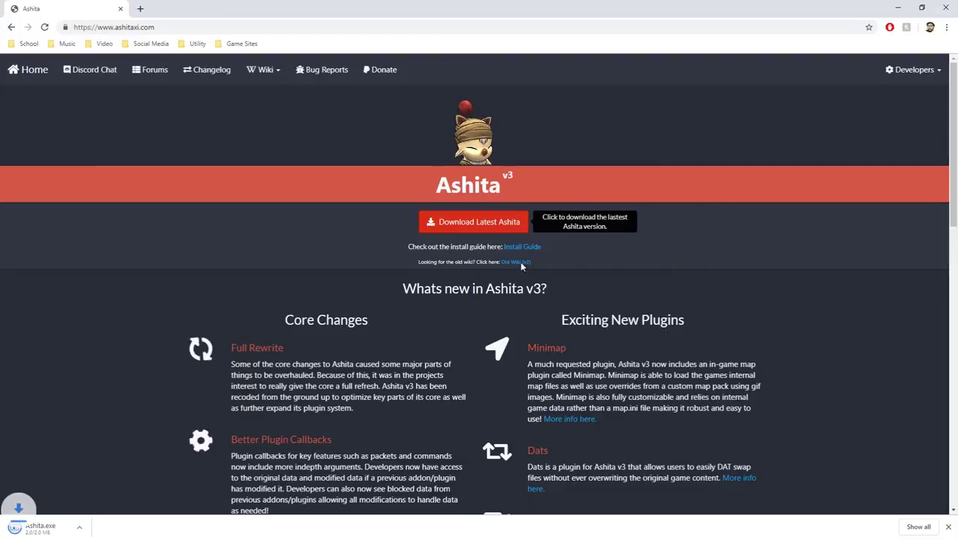
left_click(948, 526)
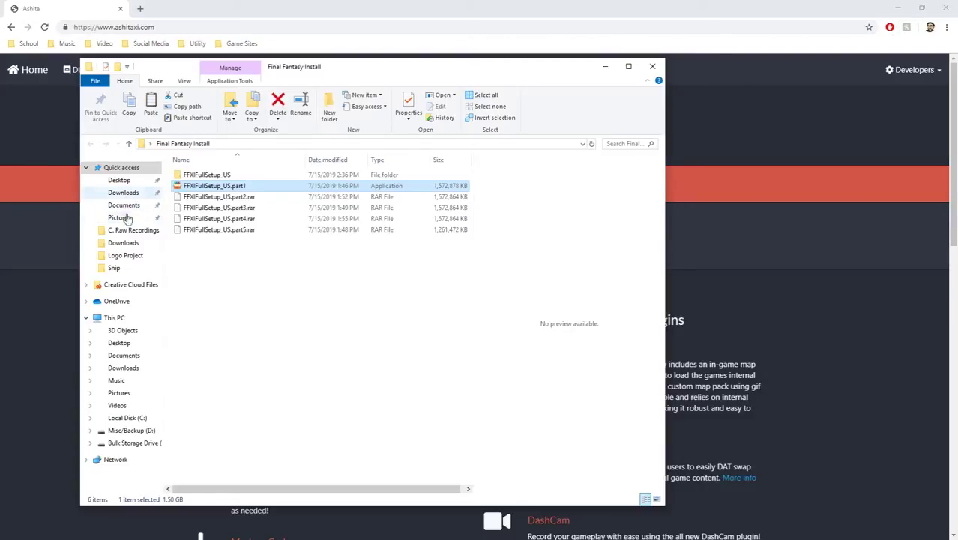
Copy the downloaded Ashita installer from Downloads onto the desktop and recentre the WinRAR window.
left_click(126, 242)
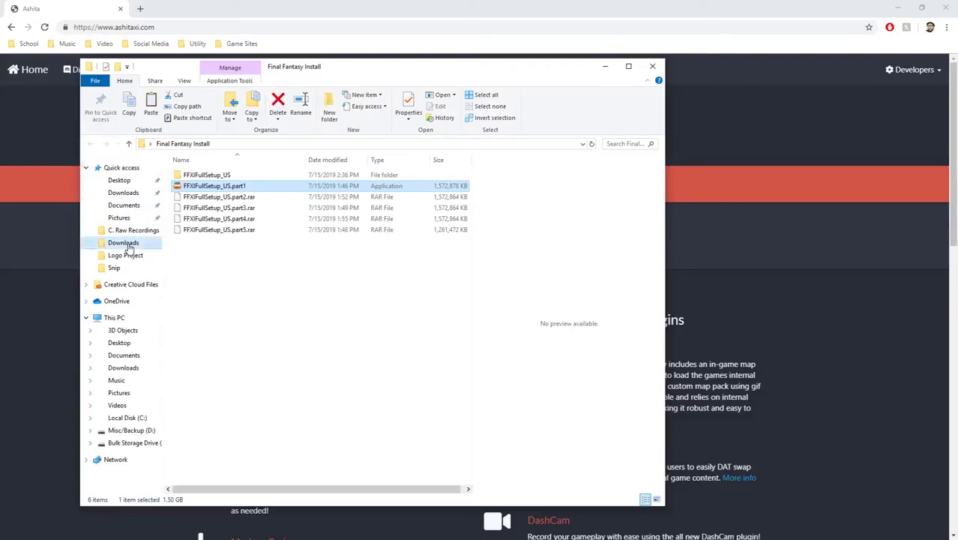
left_click(898, 6)
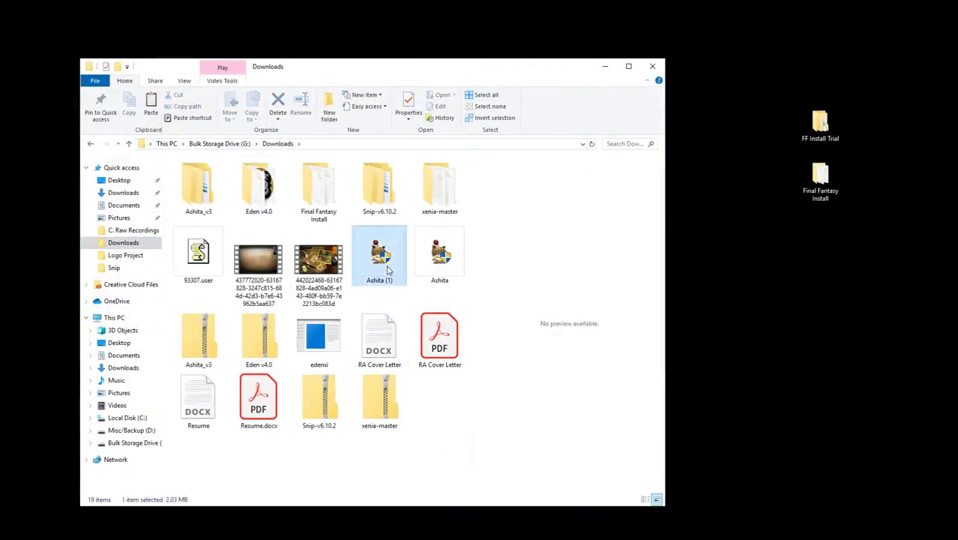
left_click(439, 255)
left_click(732, 238)
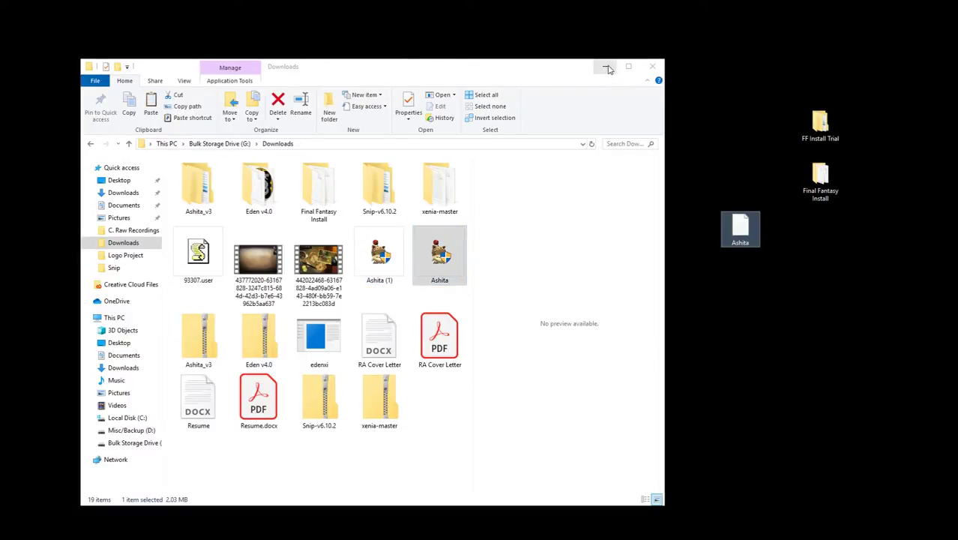
left_click(605, 66)
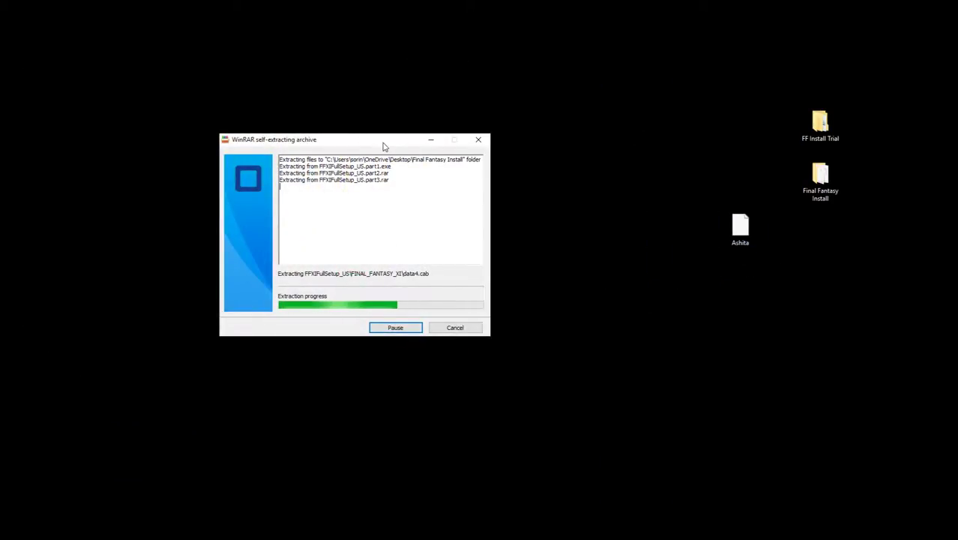
left_click_drag(384, 142, 320, 94)
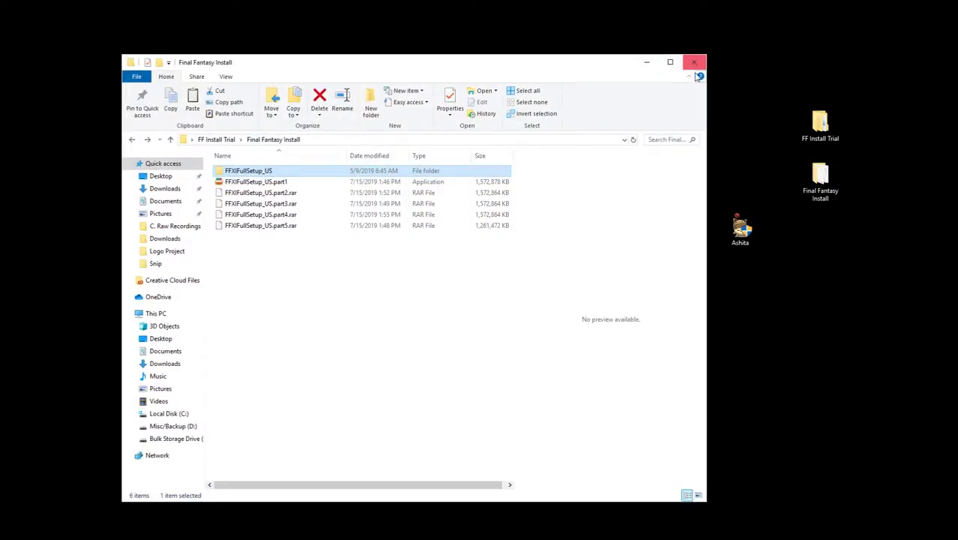
Launch FFXISetup from the FFXIFullSetup_US folder inside Final Fantasy Install.
left_click(337, 304)
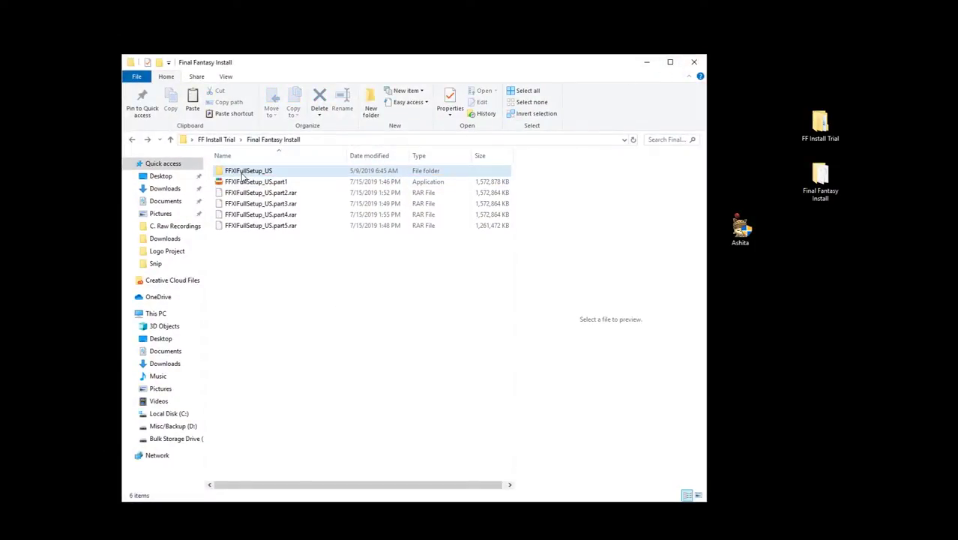
double_click(243, 172)
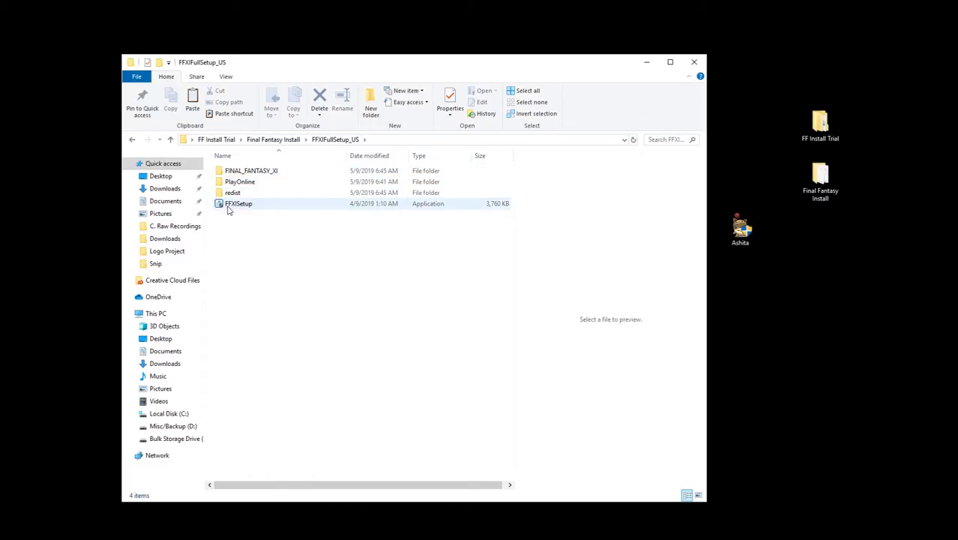
left_click(239, 206)
double_click(239, 207)
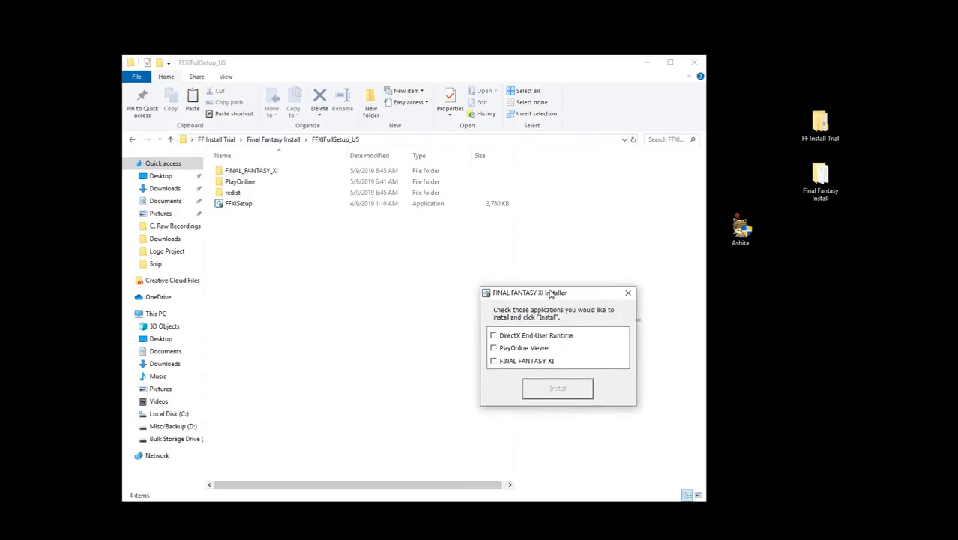
Select DirectX End-User Runtime, PlayOnline Viewer and FINAL FANTASY XI, and start the install.
left_click(344, 285)
left_click(344, 297)
left_click(344, 311)
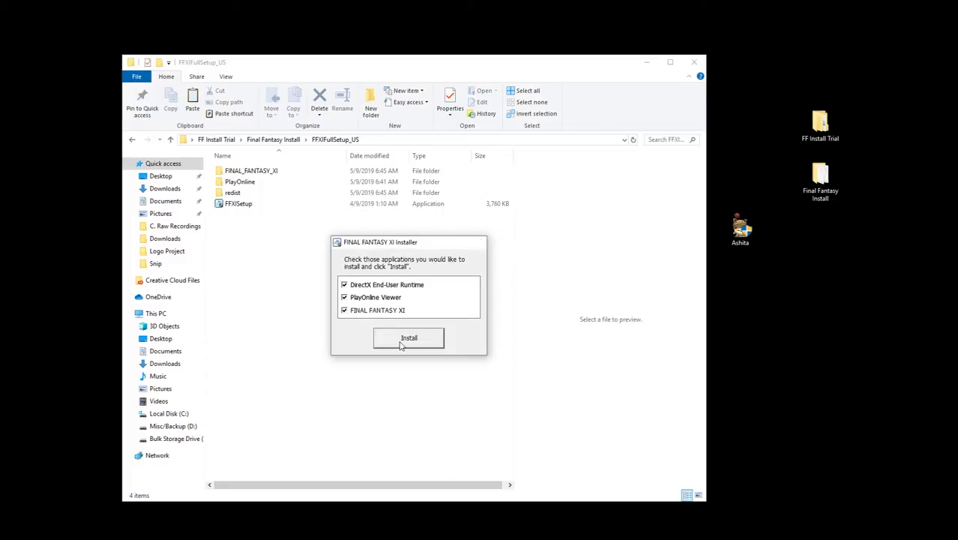
left_click(409, 338)
left_click(647, 62)
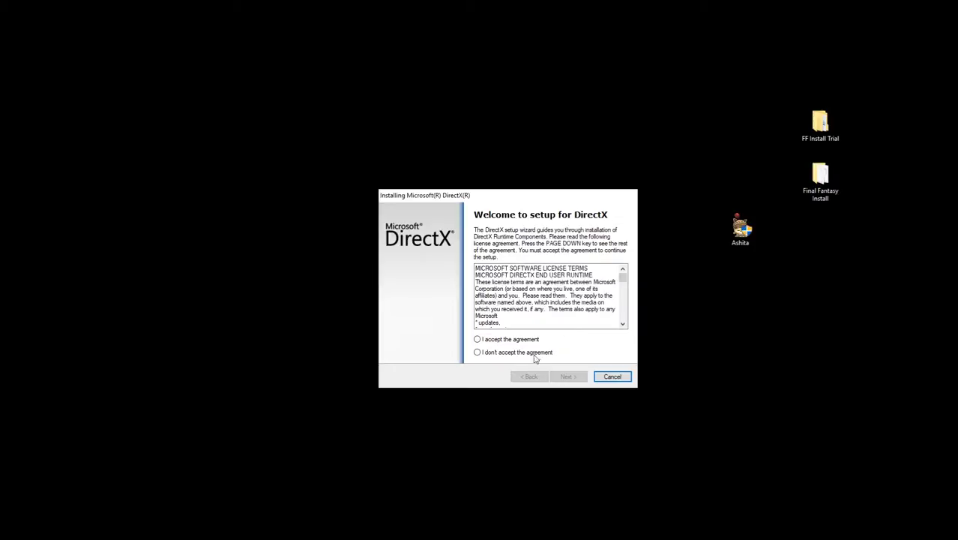
Accept the DirectX licence and run the runtime installation through to Finish.
left_click(524, 340)
left_click(569, 377)
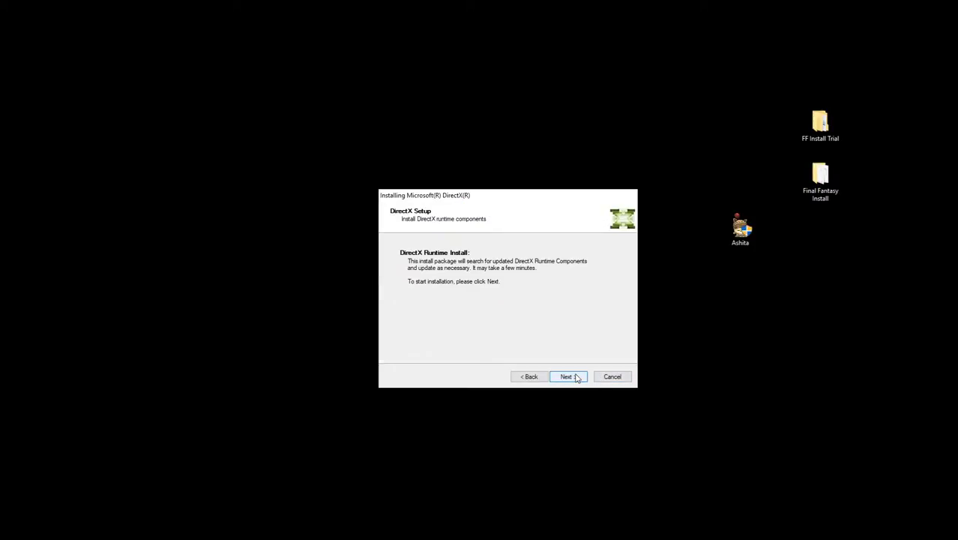
left_click(574, 379)
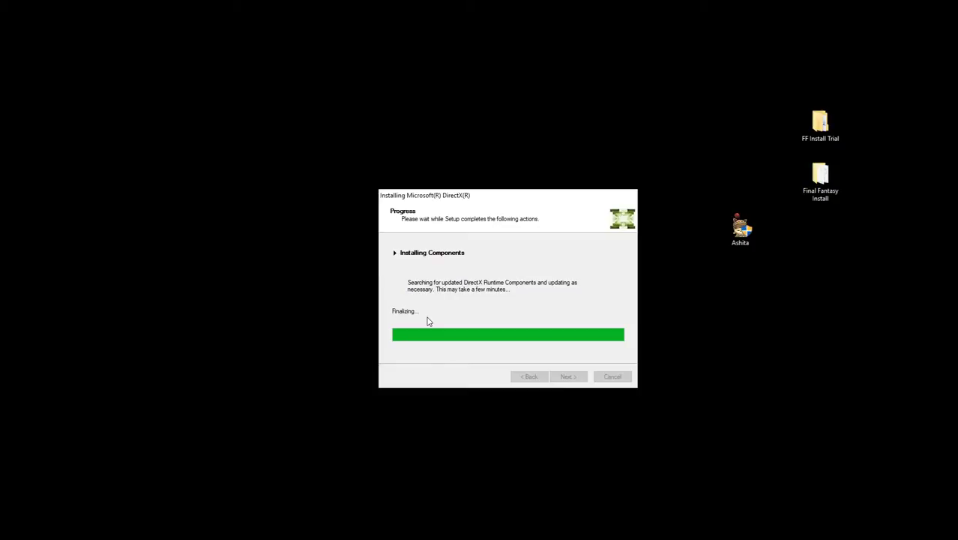
left_click(567, 377)
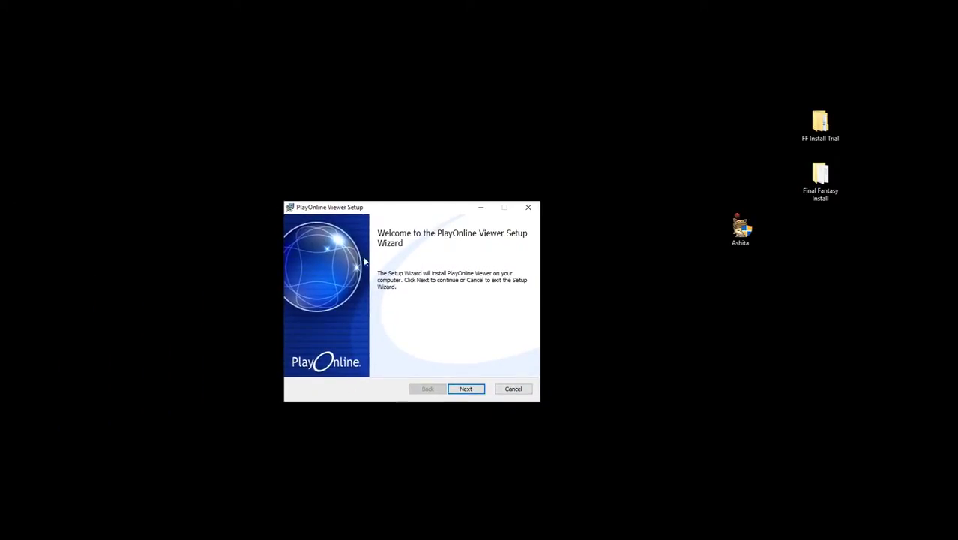
Pass the PlayOnline Viewer welcome page and accept its licence terms.
left_click(468, 389)
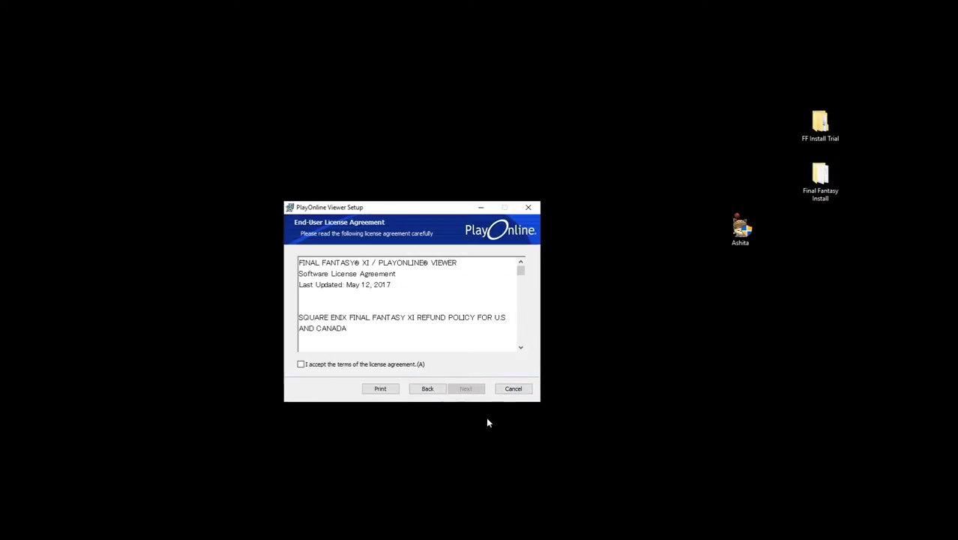
left_click(368, 364)
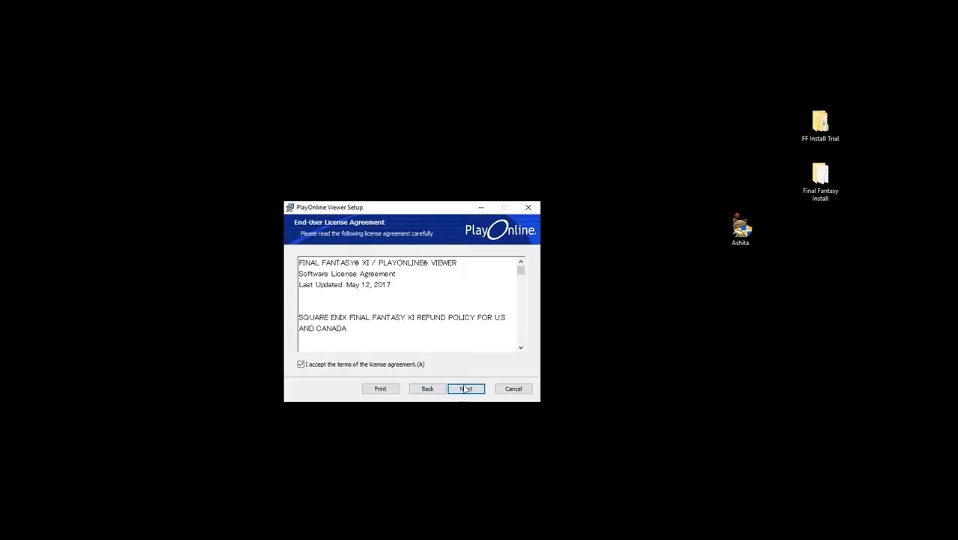
left_click_drag(520, 270, 530, 357)
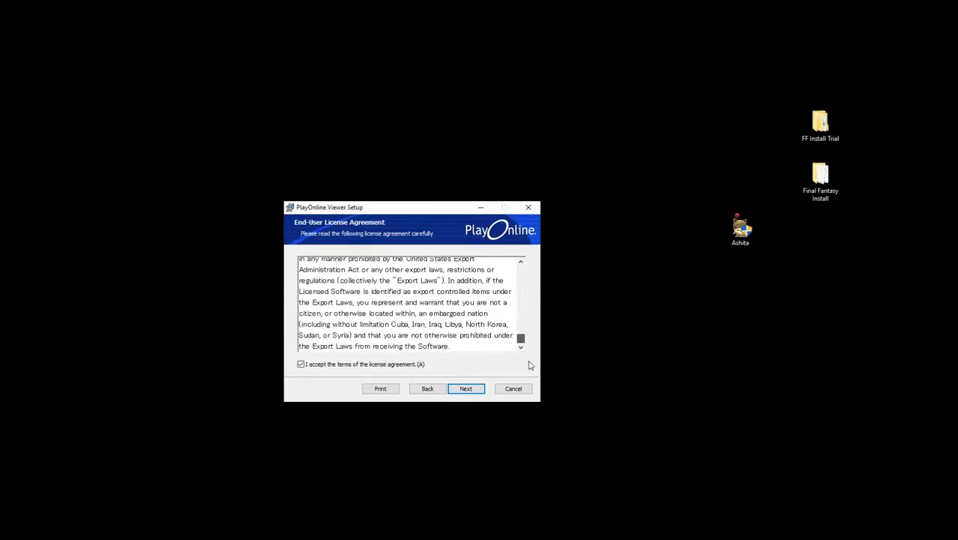
Get past the background-applications notice and bring up the destination-folder browser at the top of the screen.
left_click(477, 391)
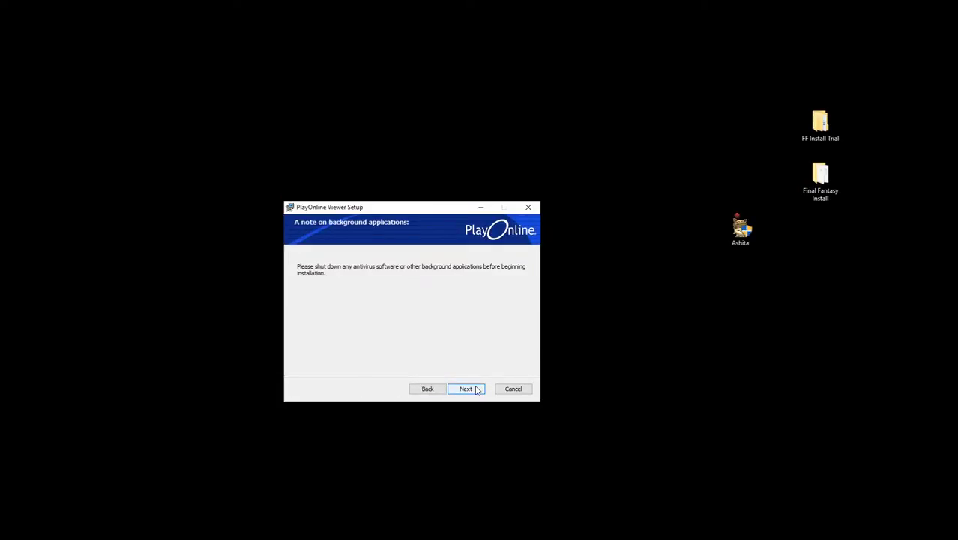
left_click(463, 389)
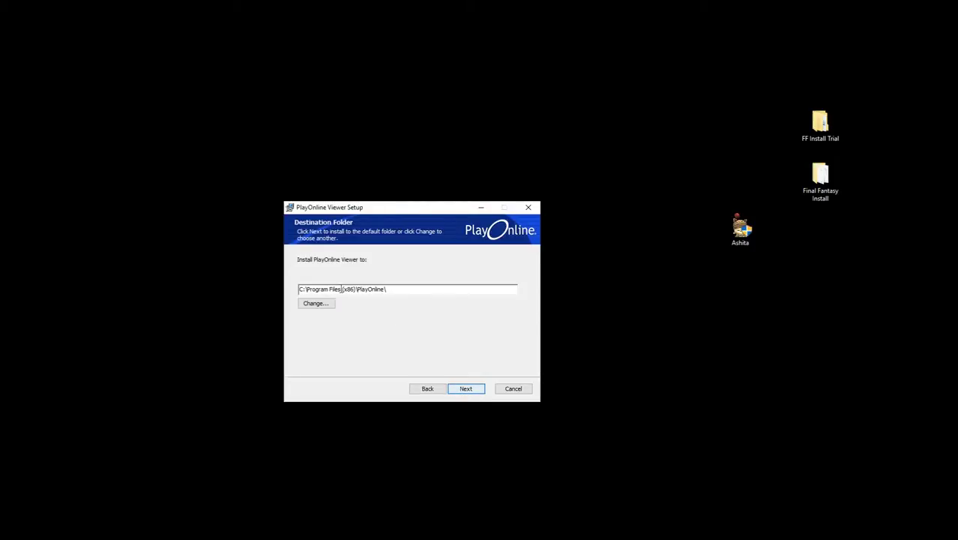
left_click(315, 303)
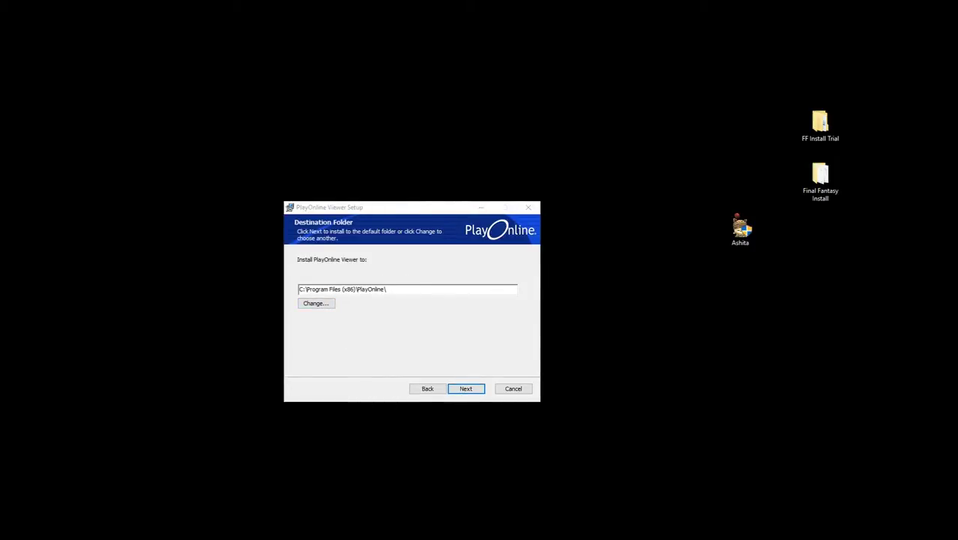
left_click_drag(434, 117, 422, 13)
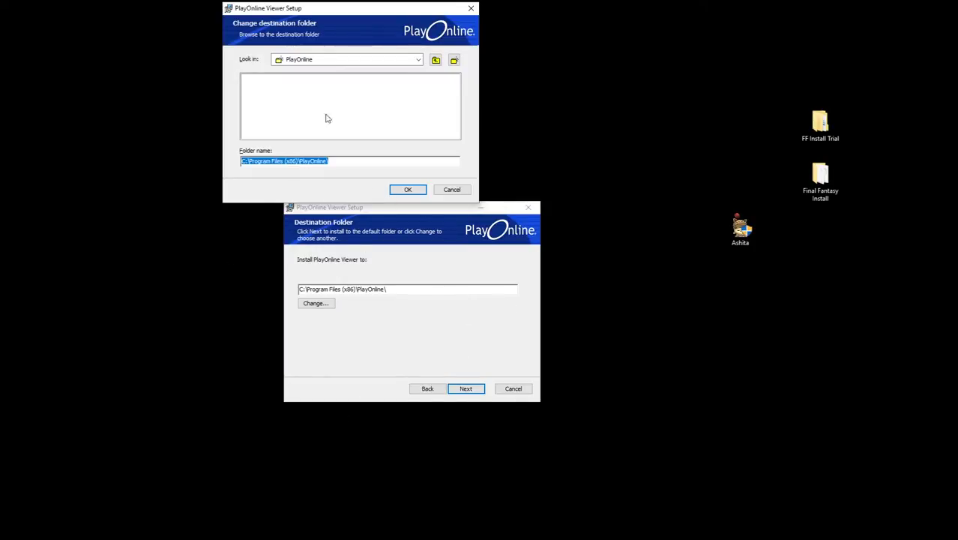
Pick the Downloads folder on Bulk Storage Drive (G:) as the PlayOnline Viewer install folder.
left_click(351, 59)
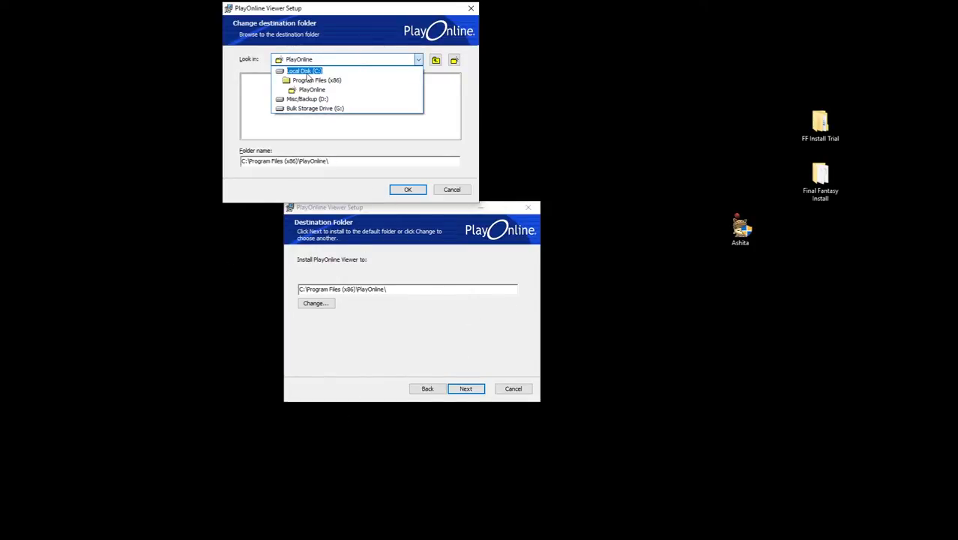
left_click(303, 71)
left_click(325, 60)
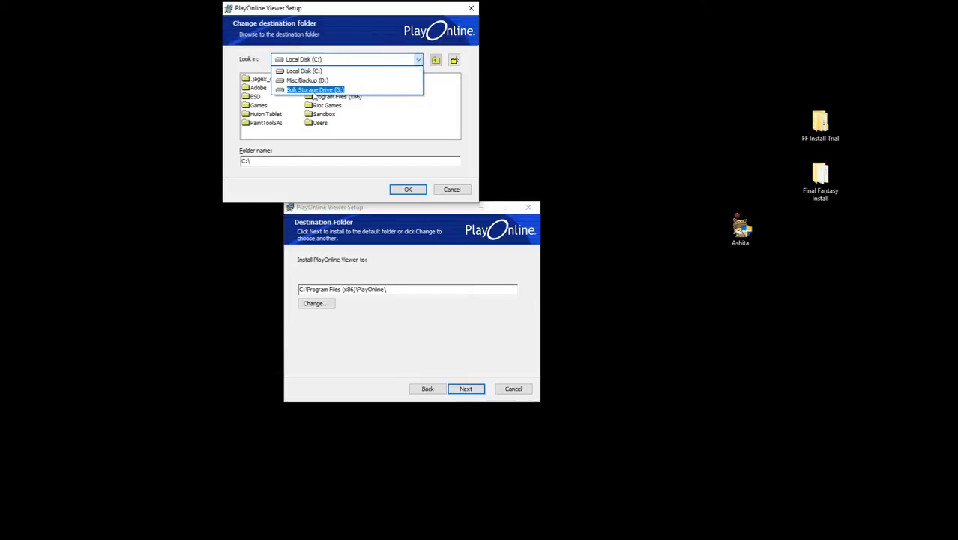
left_click(315, 89)
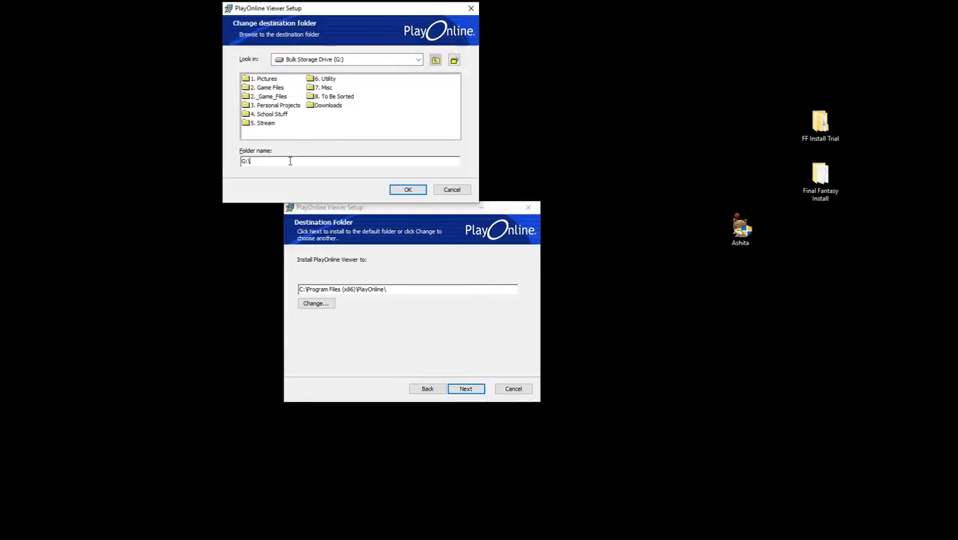
left_click(338, 109)
left_click(405, 189)
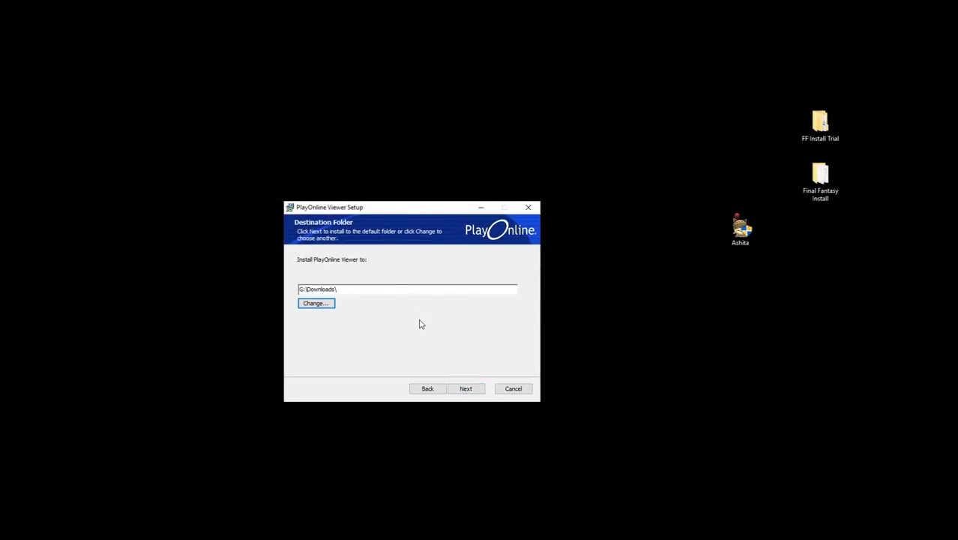
Install PlayOnline Viewer with no desktop shortcut and close the finished installer.
left_click(467, 388)
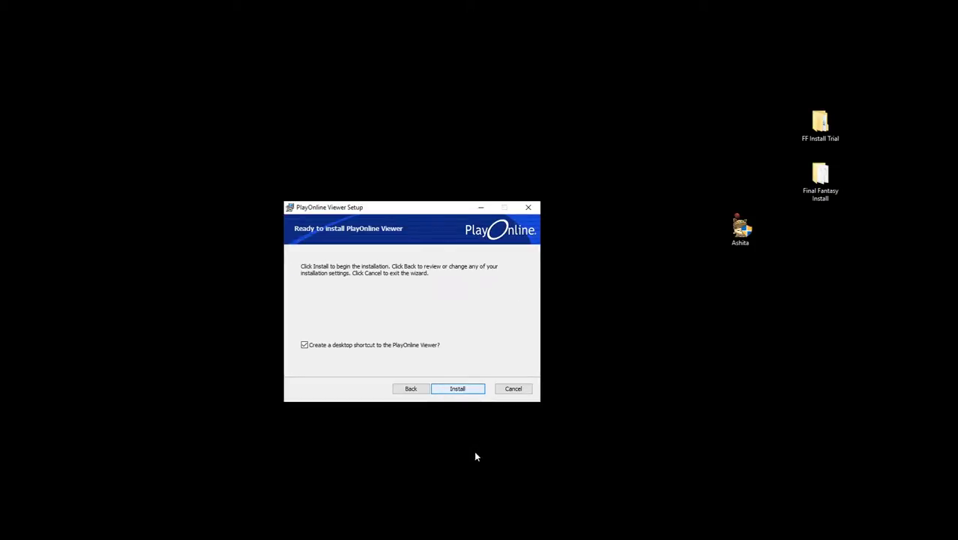
left_click(377, 348)
left_click(455, 388)
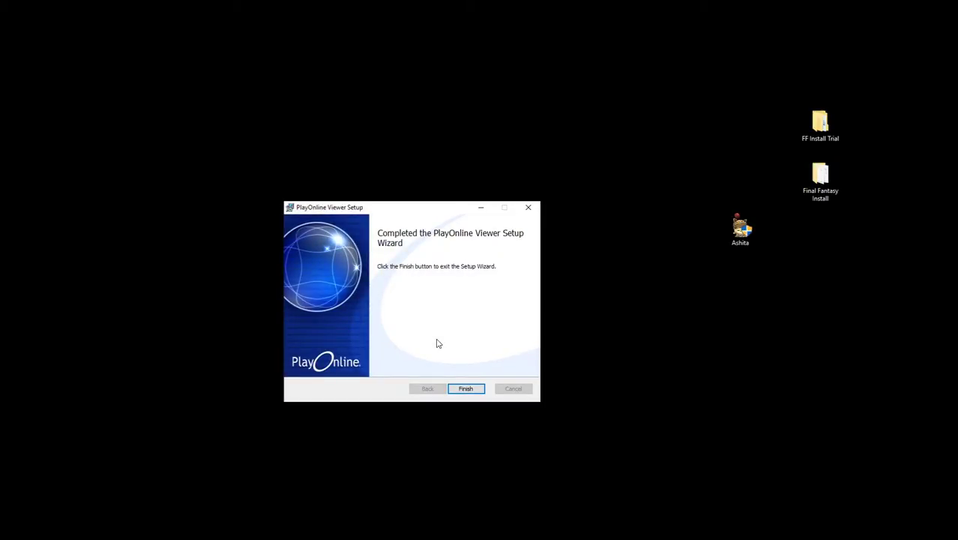
left_click(462, 390)
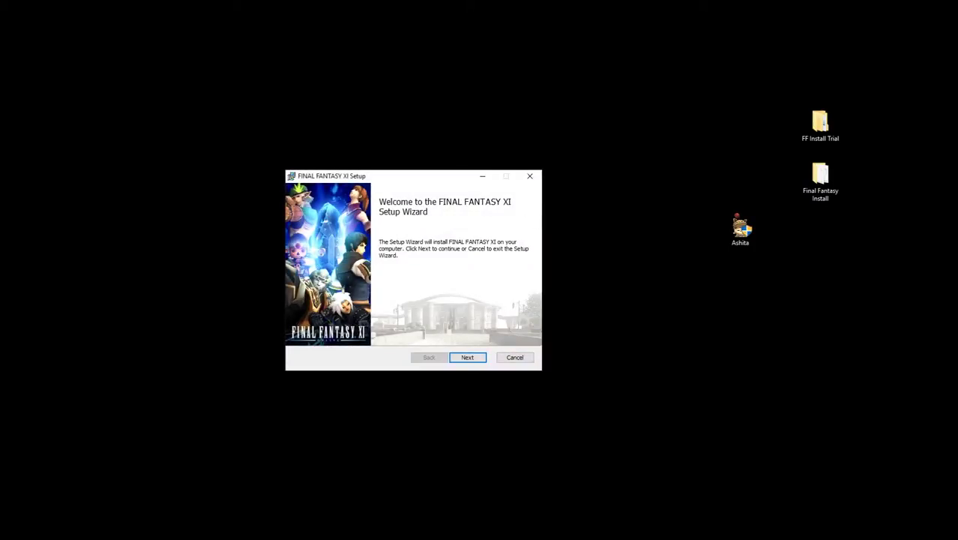
Accept the Final Fantasy XI licence and continue past the background-applications notice to Destination Folder.
left_click(470, 362)
left_click(369, 333)
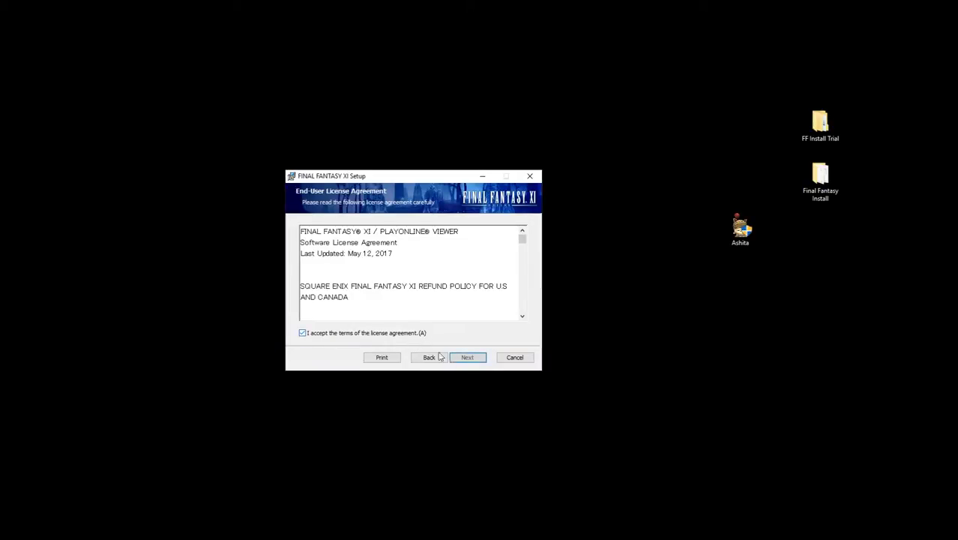
left_click(468, 358)
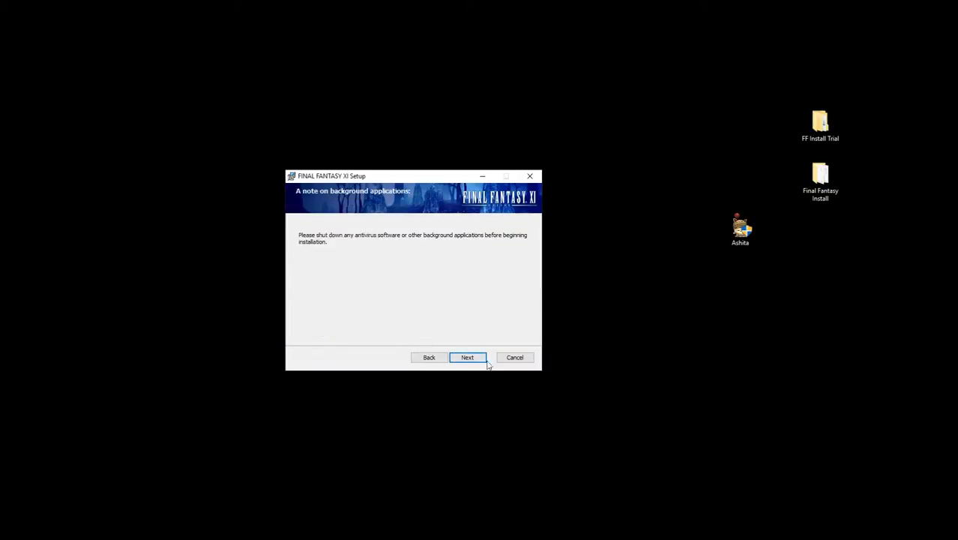
left_click(479, 362)
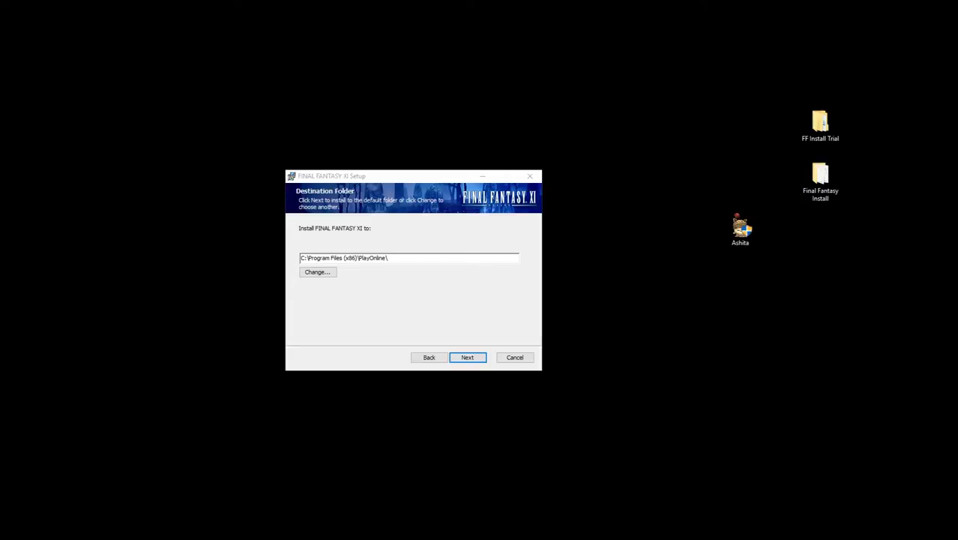
Set the Final Fantasy XI destination to G:\Downloads\Final Fantasy Install via the folder browser.
left_click_drag(0, 229, 222, 126)
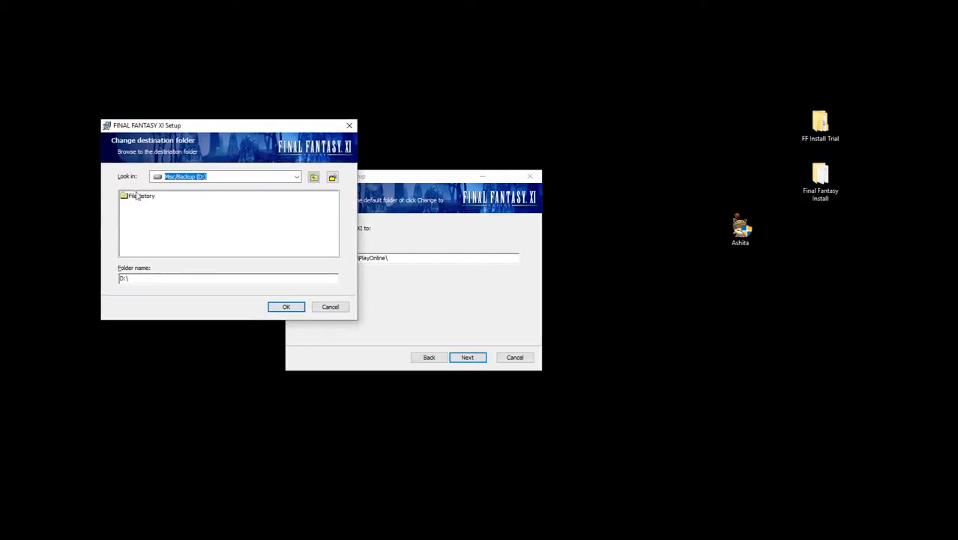
left_click(293, 178)
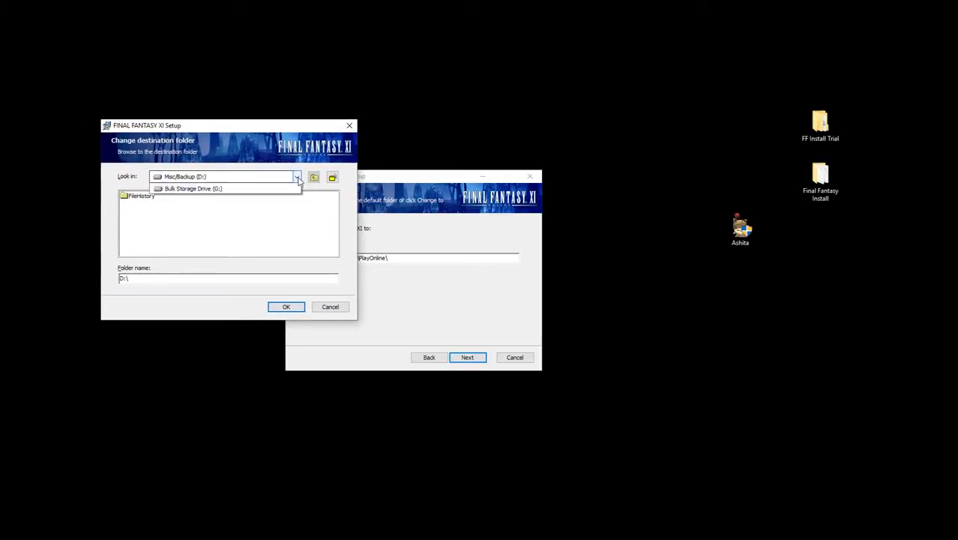
left_click(221, 207)
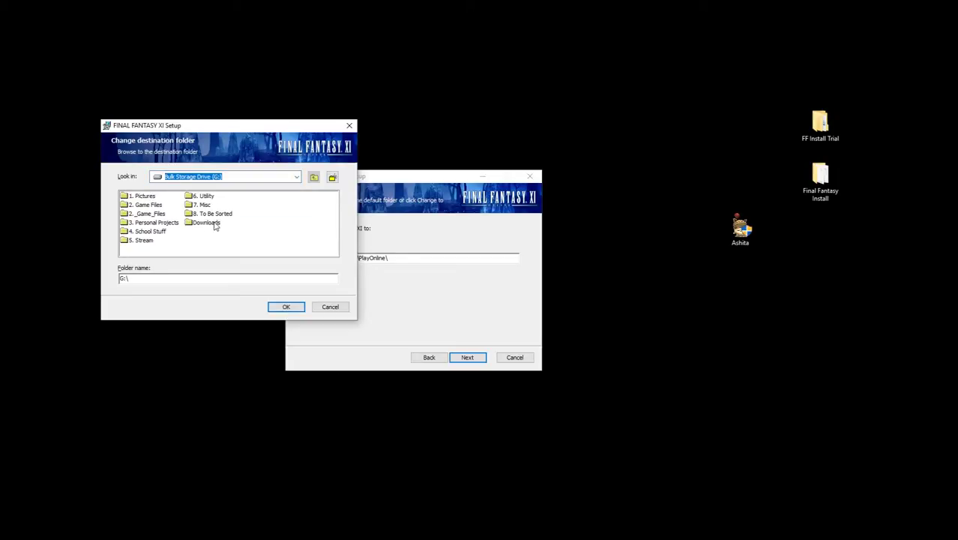
left_click(216, 224)
left_click(203, 225)
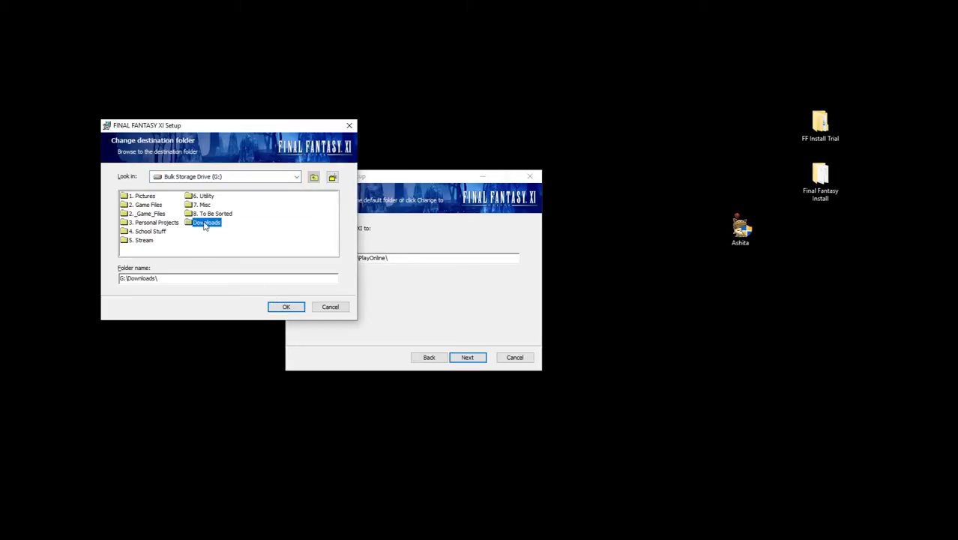
double_click(203, 225)
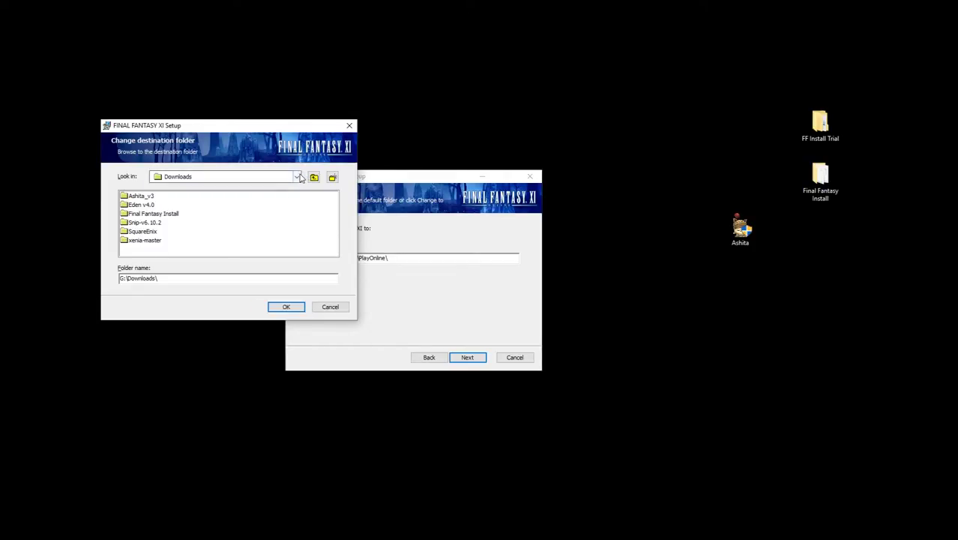
double_click(166, 214)
left_click(297, 307)
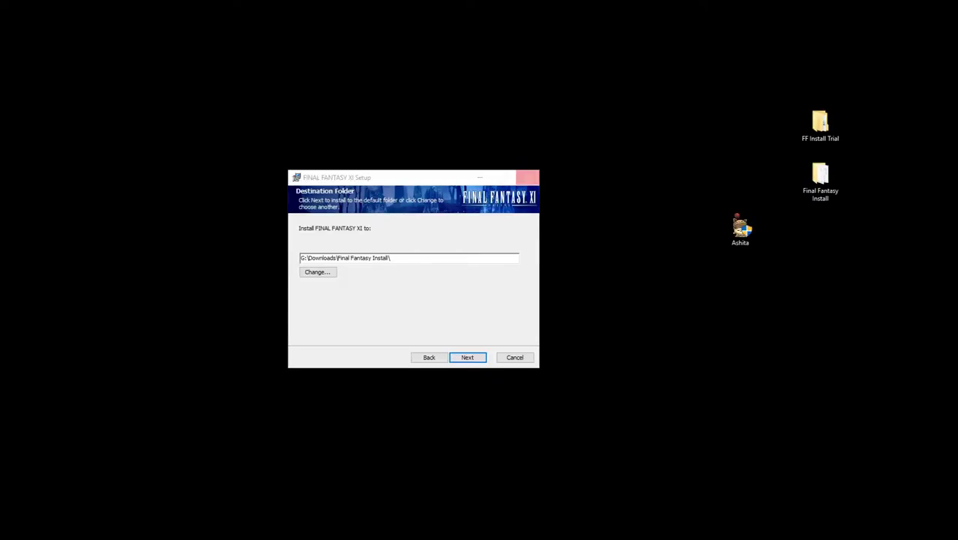
Bring the reopened folder browser back into view and confirm SquareEnix as the install folder.
left_click_drag(193, 177, 170, 327)
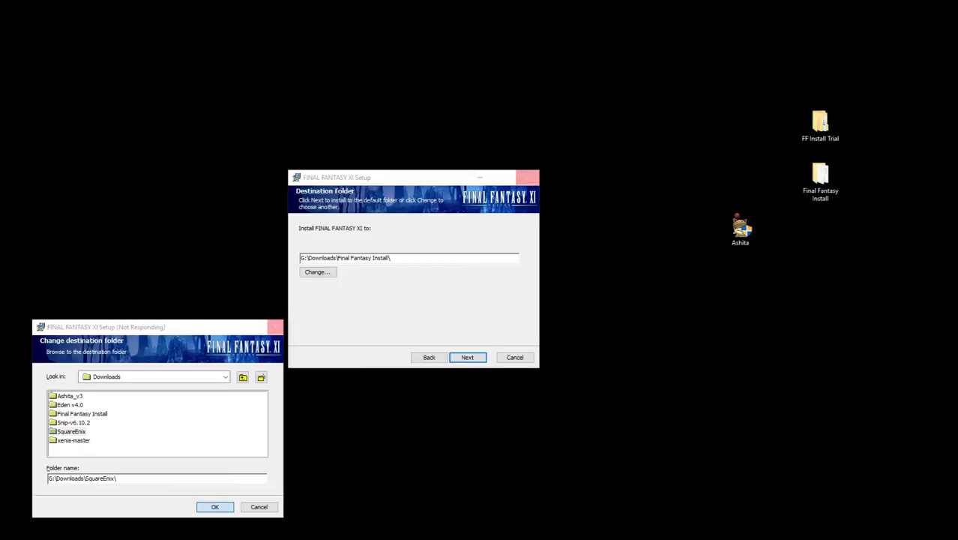
left_click_drag(407, 183, 486, 164)
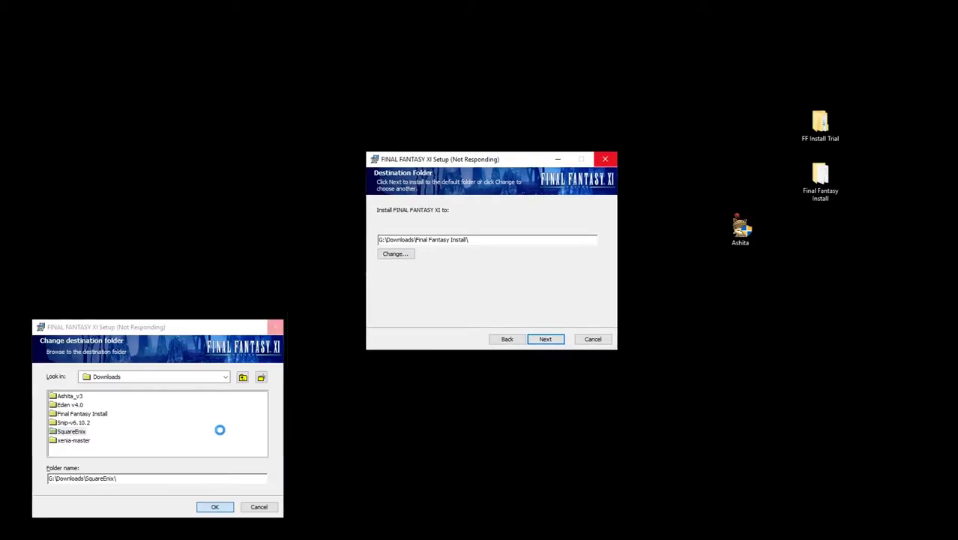
left_click_drag(216, 330, 455, 192)
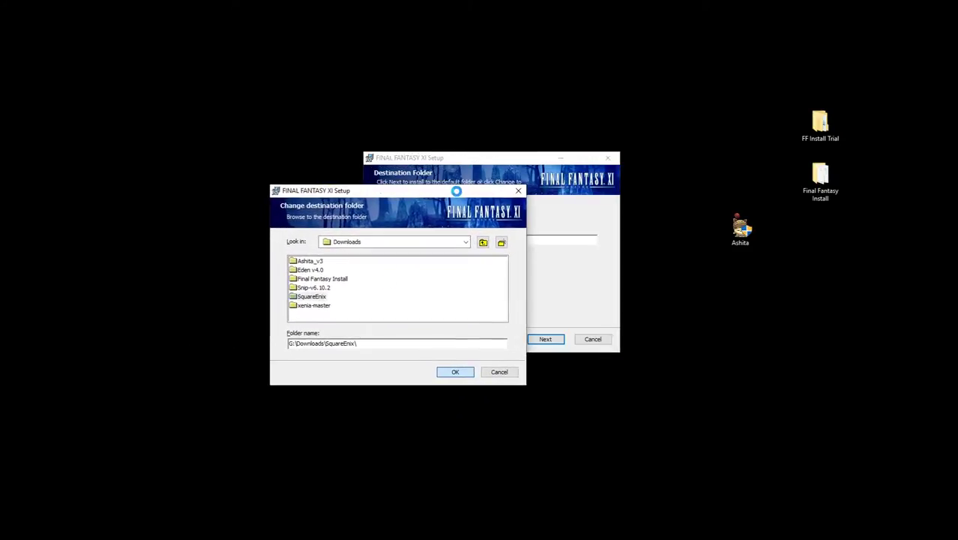
key("Return")
Continue through Enable DirectPlay, install Final Fantasy XI, and close the completed wizard.
left_click(537, 341)
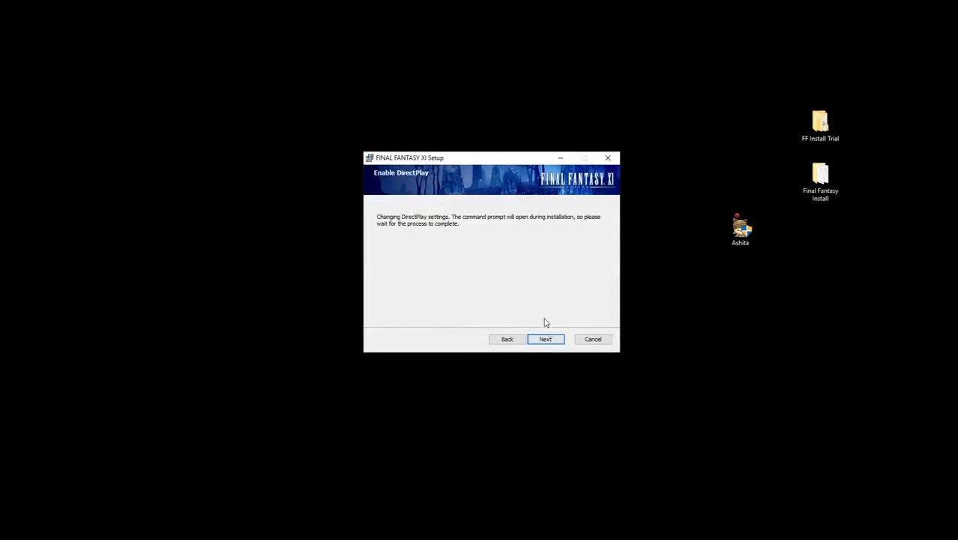
left_click(535, 342)
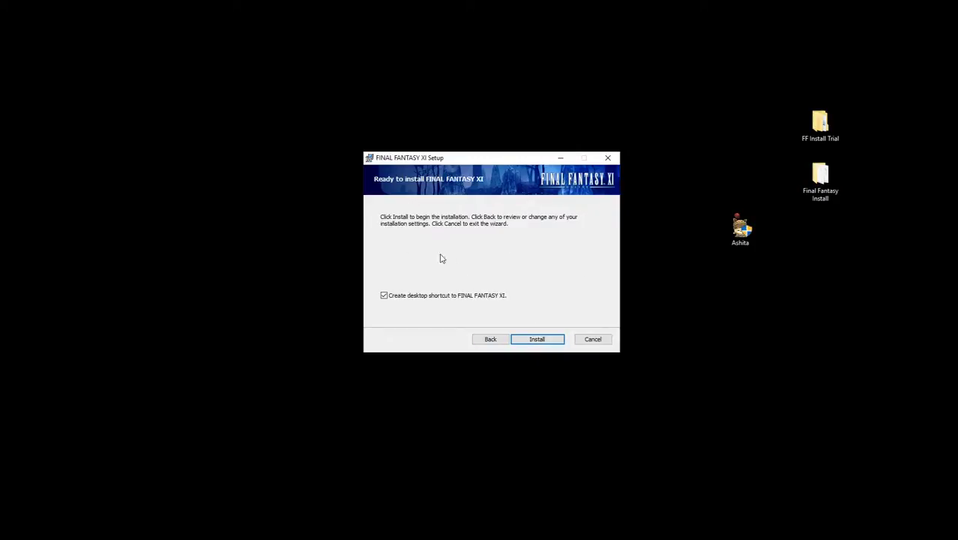
left_click(543, 339)
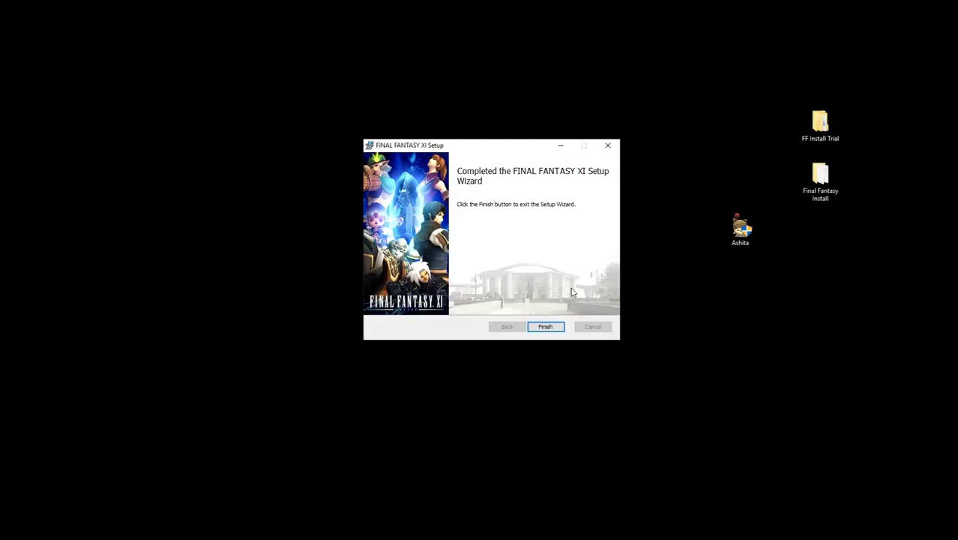
left_click(544, 326)
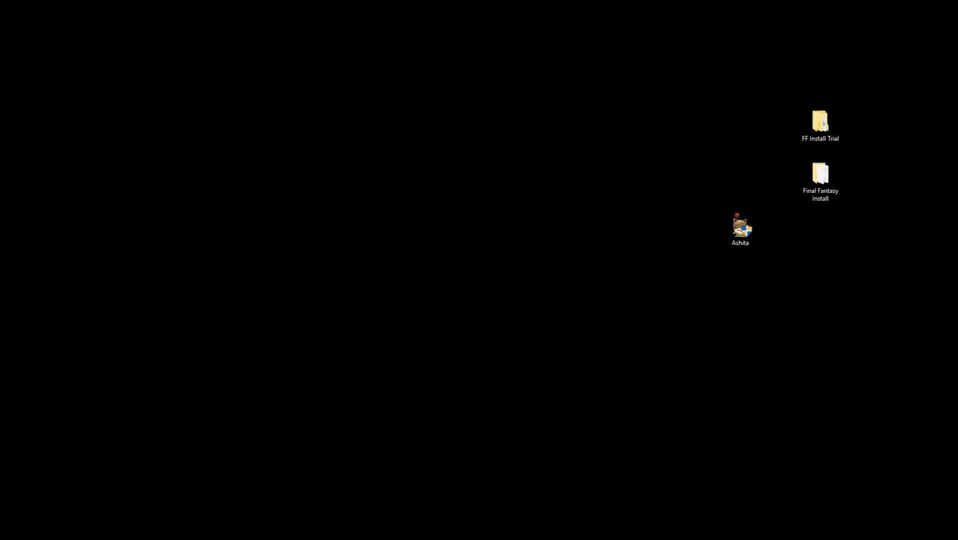
Launch pol.exe from G:\Downloads\SquareEnix\PlayOnlineViewer to start PlayOnline Viewer.
left_click_drag(0, 64, 503, 55)
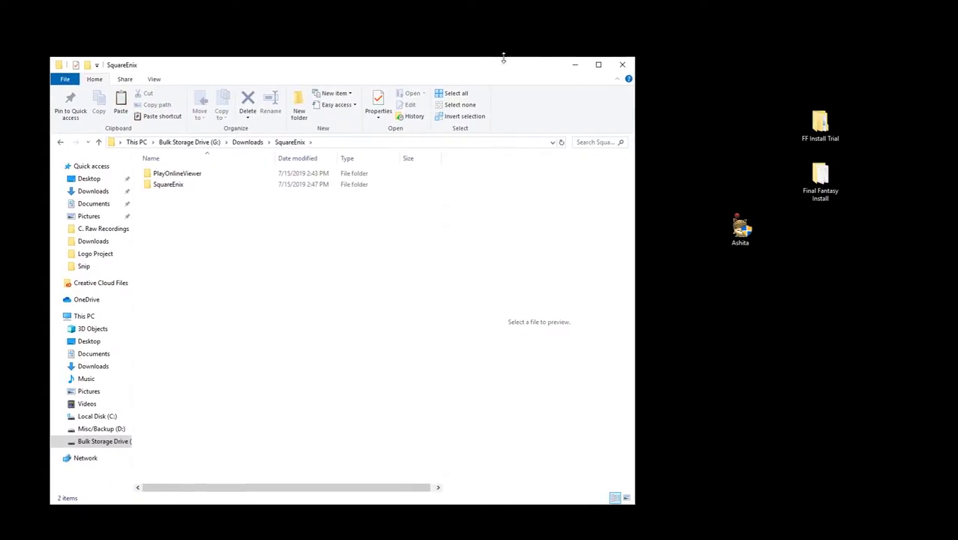
double_click(177, 173)
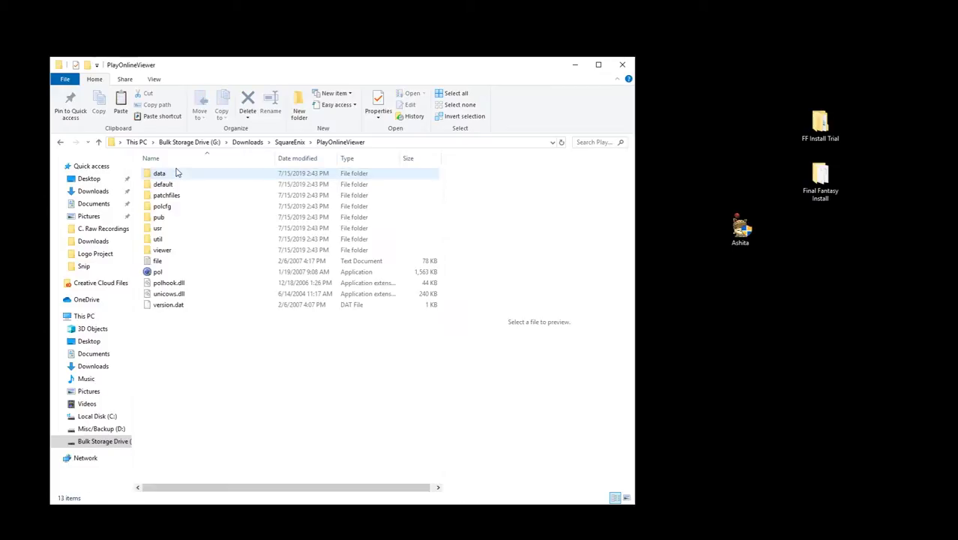
double_click(156, 271)
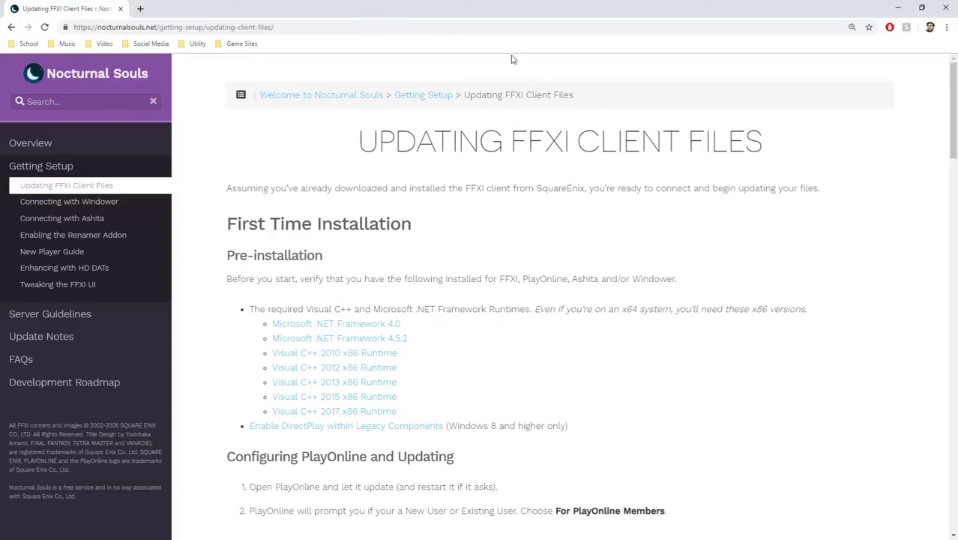
Dismiss the Volume Mixer and place the PlayOnline Viewer window beside the guide.
scroll(553, 282, "down", 2)
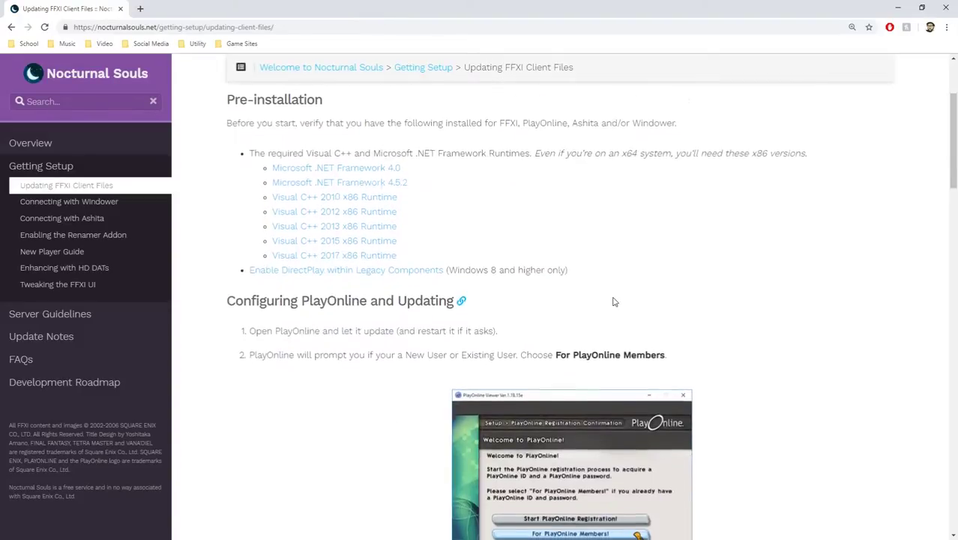
scroll(618, 289, "down", 3)
scroll(342, 232, "up", 1)
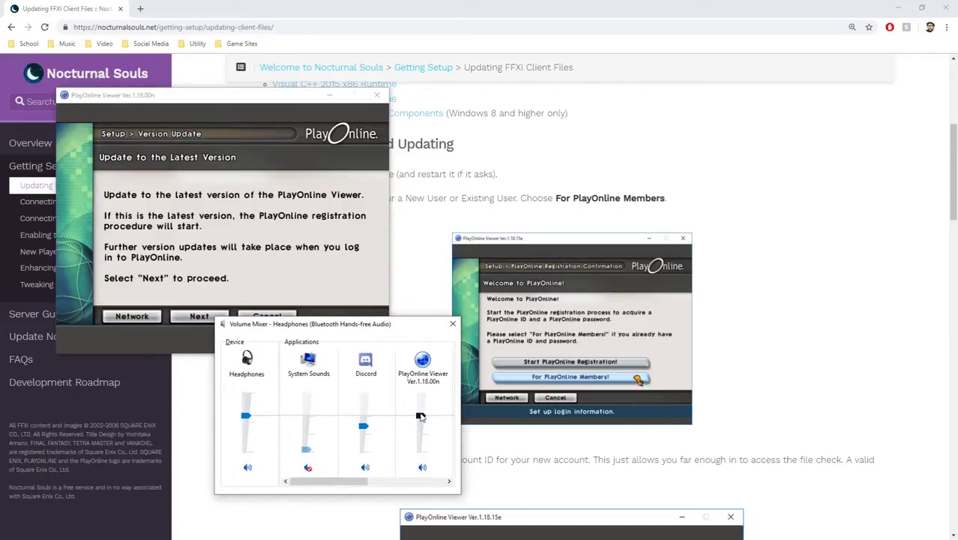
left_click(452, 323)
left_click_drag(228, 106, 222, 169)
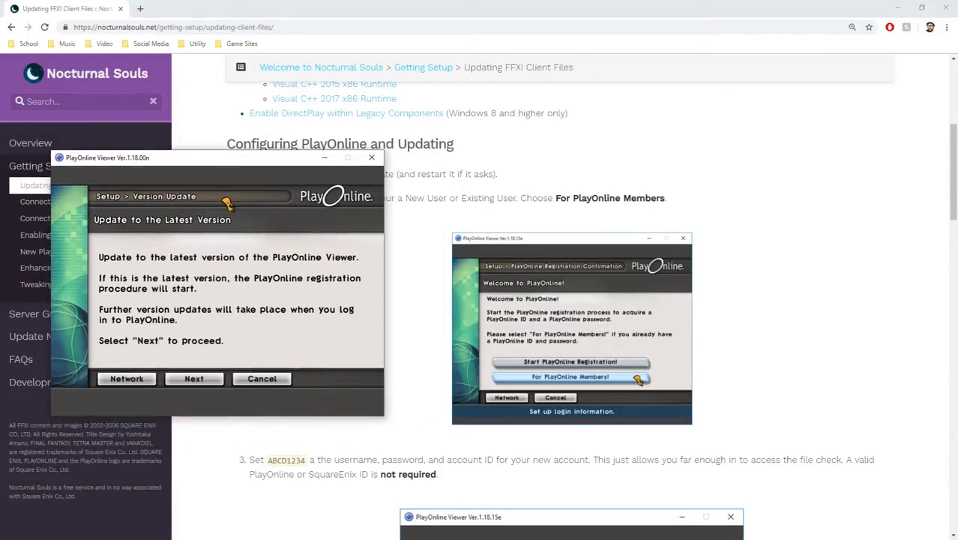
Download the viewer version update, acknowledge its completion, and restart the viewer.
left_click(193, 379)
left_click(259, 362)
left_click_drag(239, 161, 345, 112)
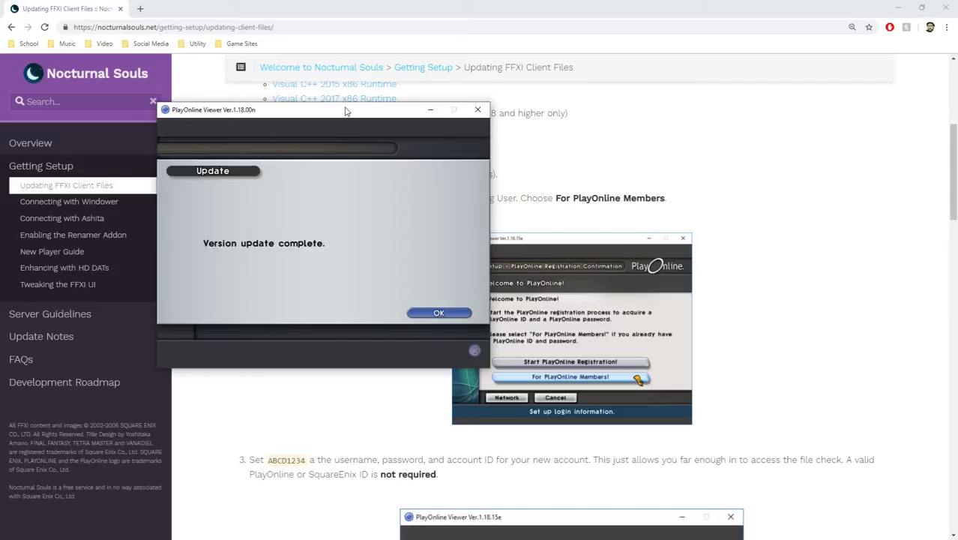
left_click(435, 315)
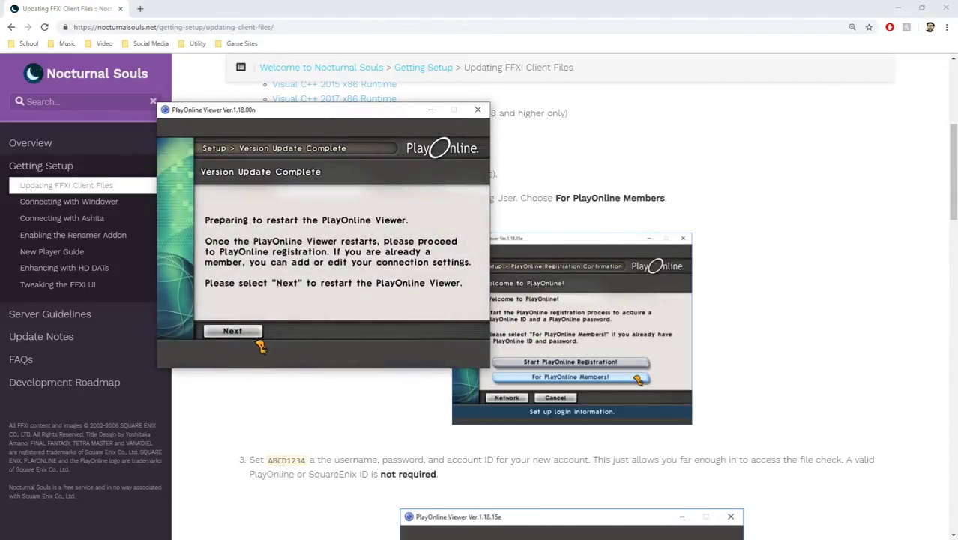
left_click(258, 331)
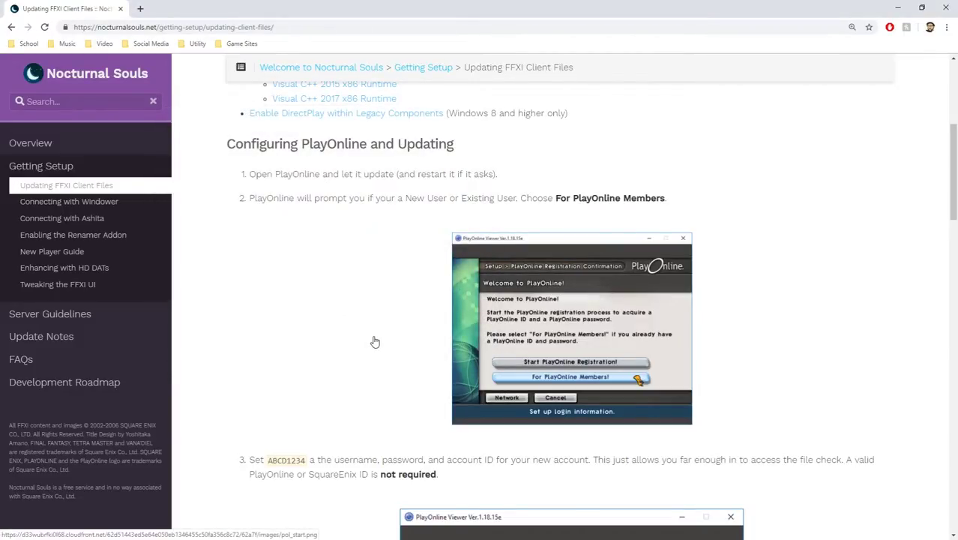
Choose the existing PlayOnline member setup and enter the guide's placeholder member name.
scroll(374, 341, "down", 2)
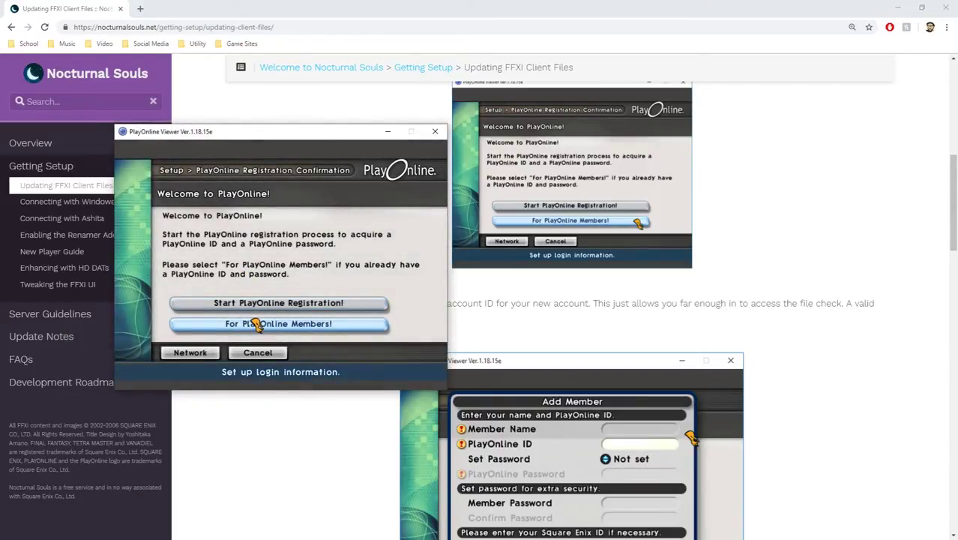
left_click(298, 326)
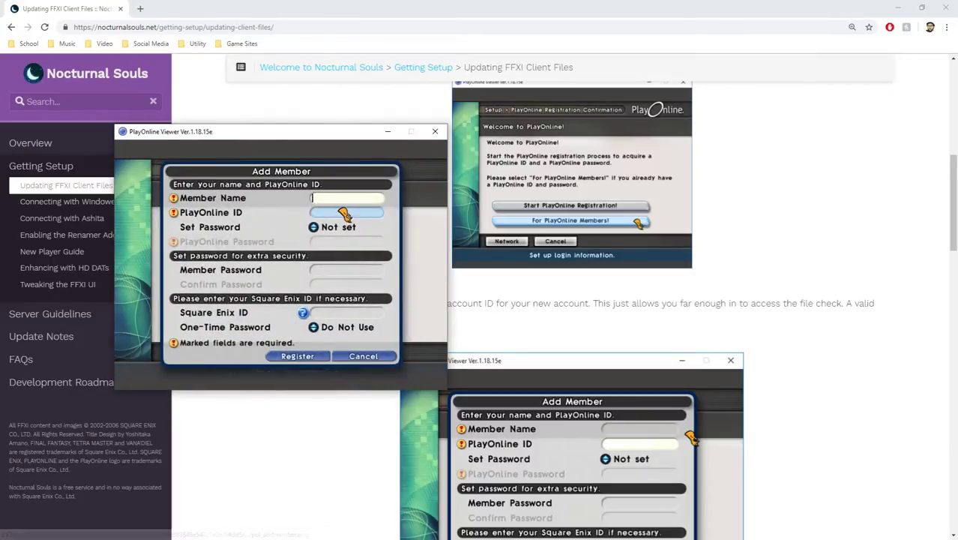
left_click_drag(343, 136, 288, 29)
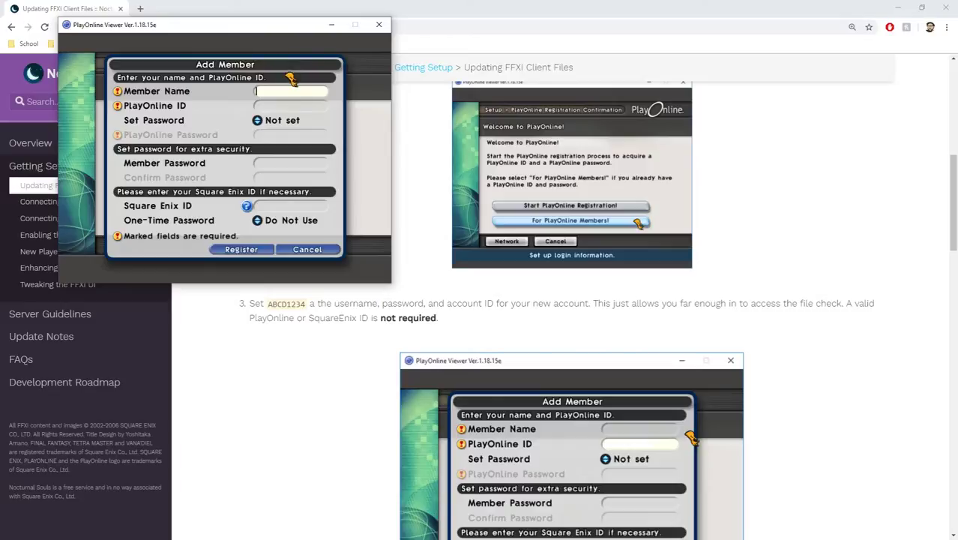
type("BCD1234")
key("Return")
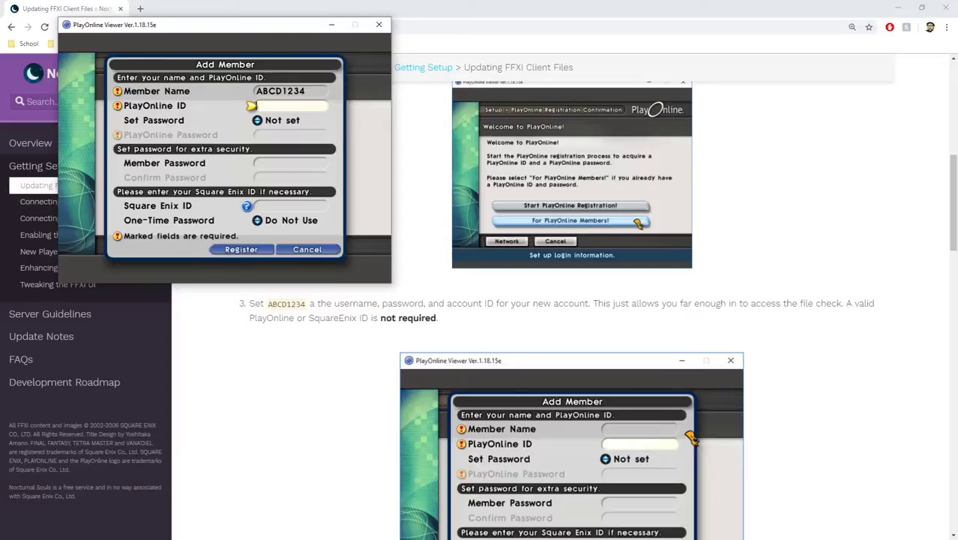
Enter the placeholder PlayOnline ID and set a saved password.
type("ABCD1234")
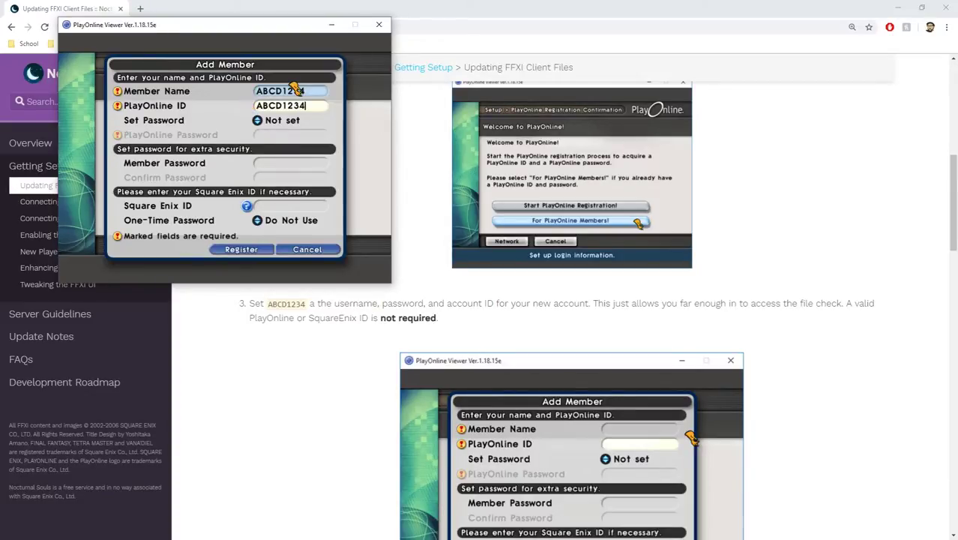
left_click(281, 142)
left_click(277, 125)
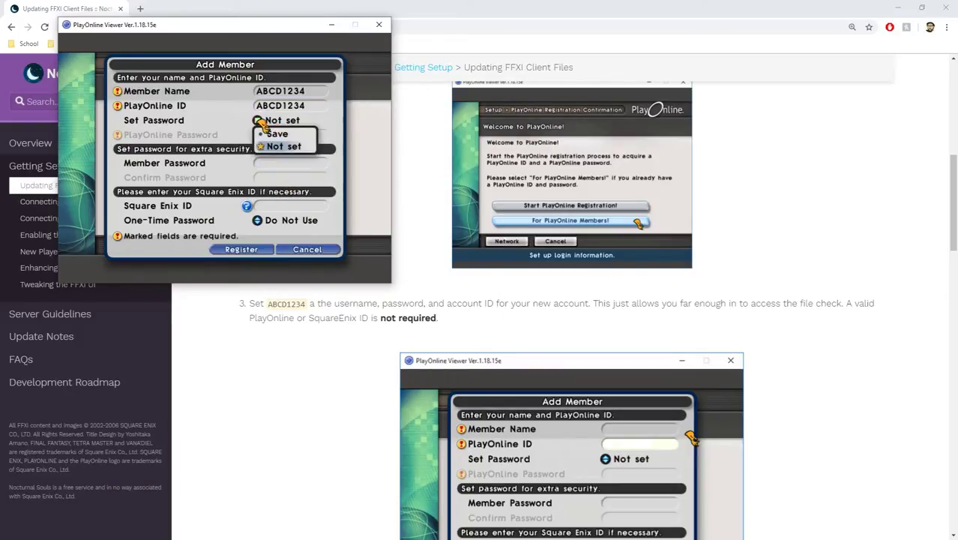
left_click(274, 137)
type("ABCD")
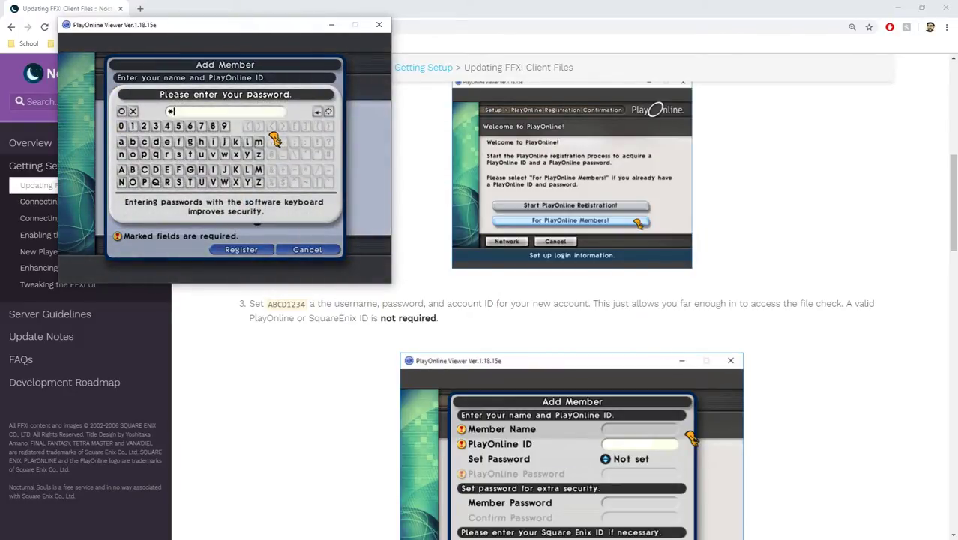
type("1234")
key("Return")
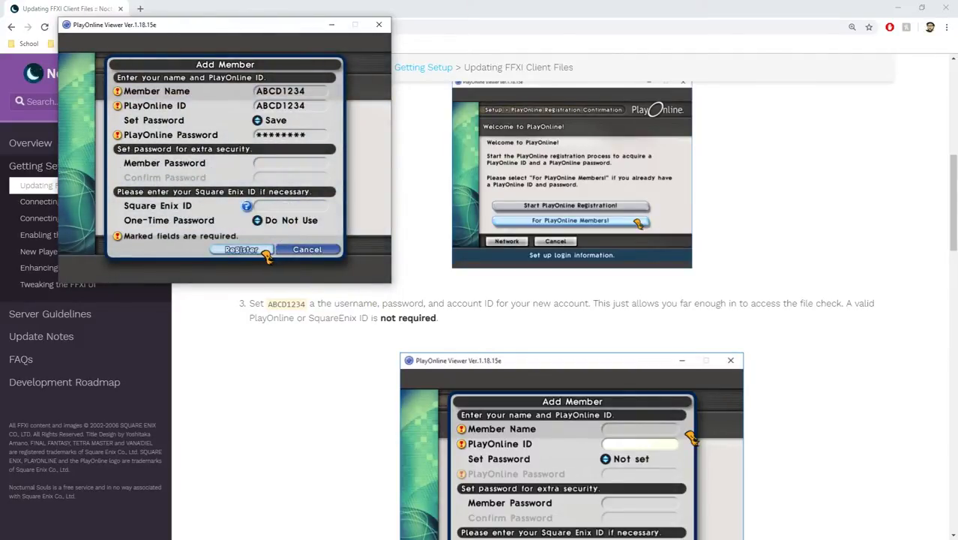
Register the member, confirm its details, and bring the guide back to the front.
left_click(262, 252)
left_click(222, 209)
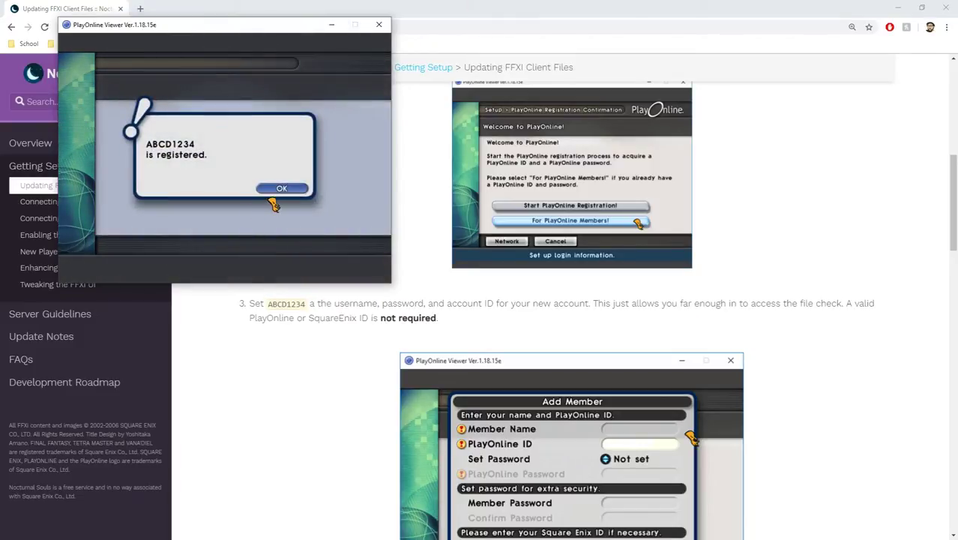
left_click(278, 187)
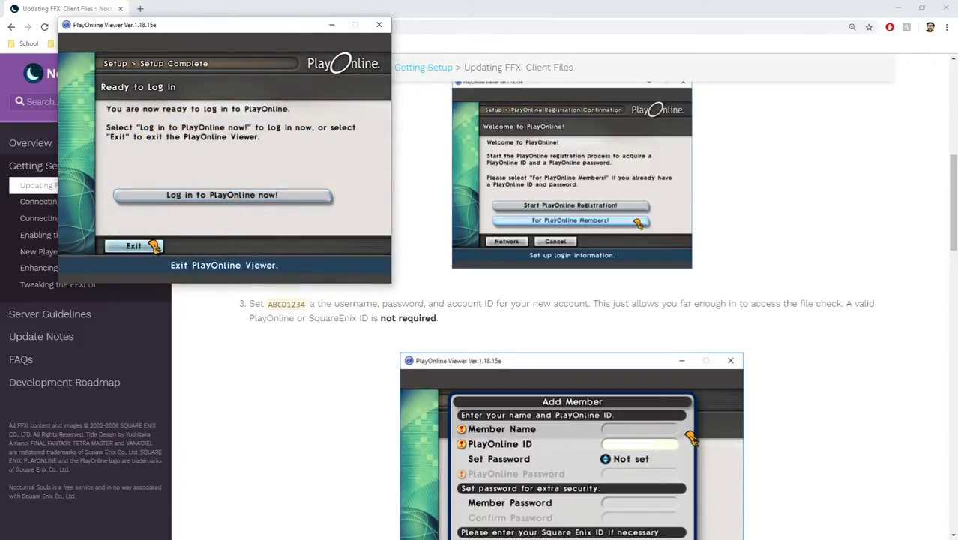
left_click(134, 245)
Enlarge and close the guide's Add Member screenshot, then scroll through the guide.
left_click(419, 405)
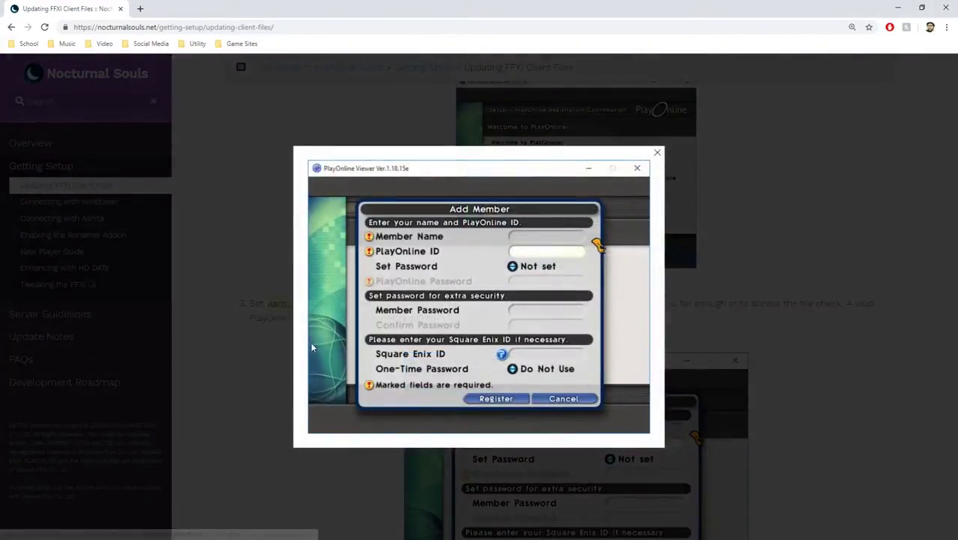
left_click(277, 353)
scroll(313, 287, "down", 5)
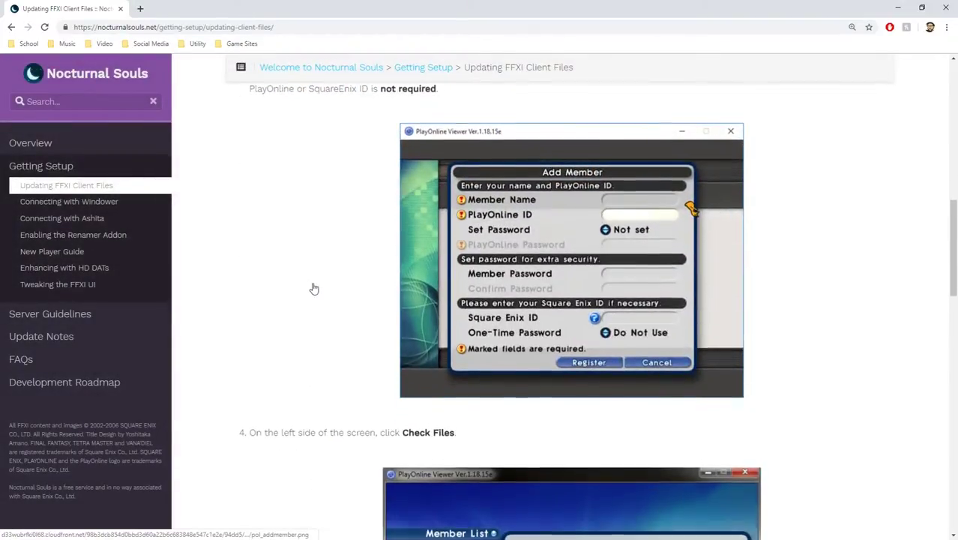
scroll(314, 288, "down", 2)
scroll(315, 288, "up", 3)
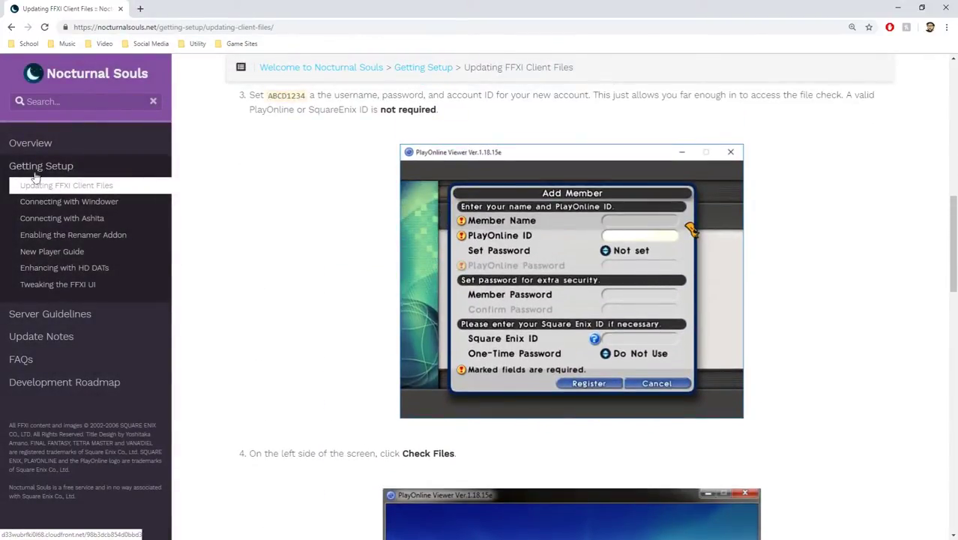
Log in to PlayOnline as the new member and open Check Files.
key("alt+Tab")
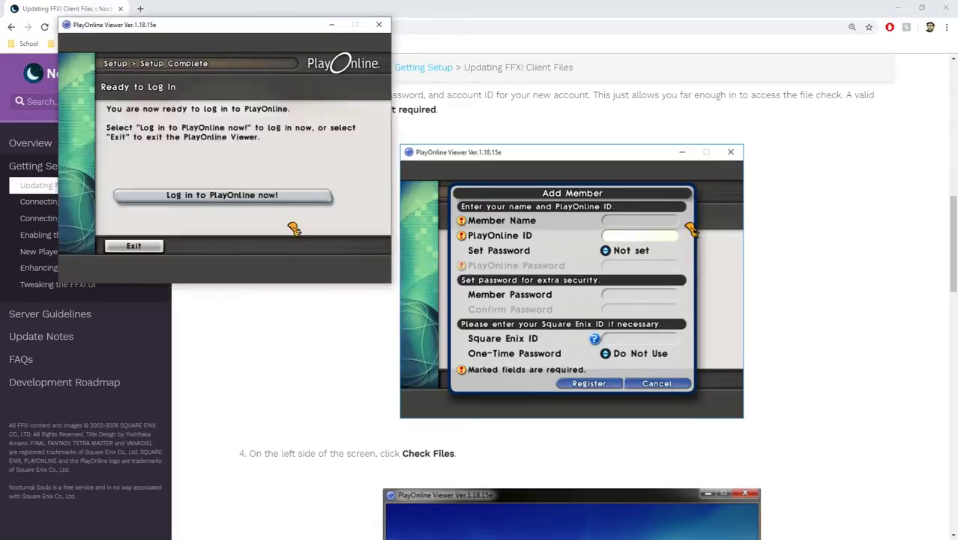
left_click(279, 203)
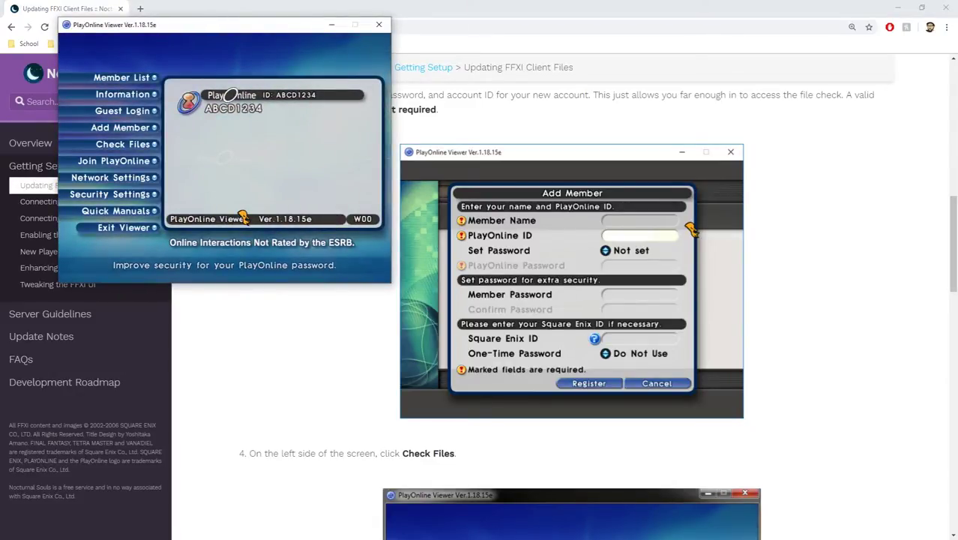
scroll(241, 397, "down", 2)
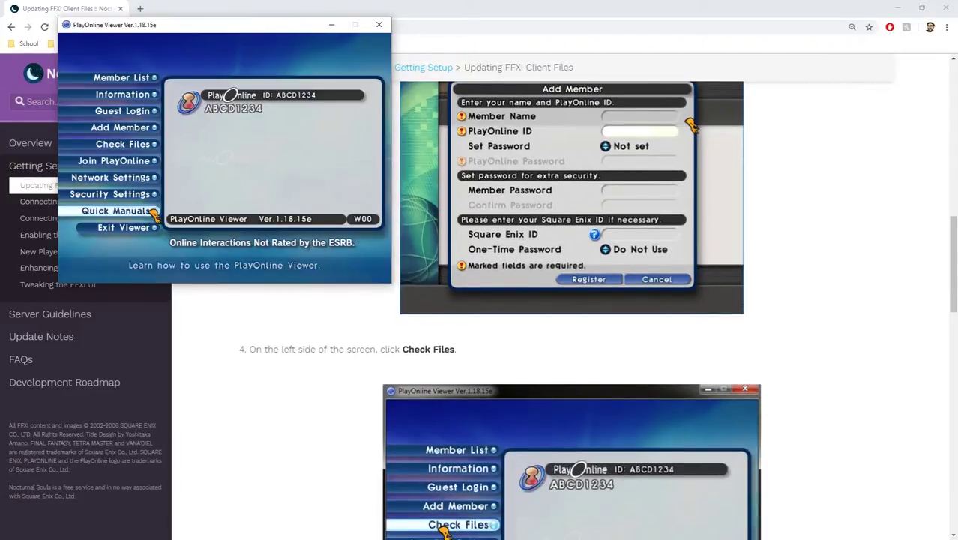
left_click(141, 144)
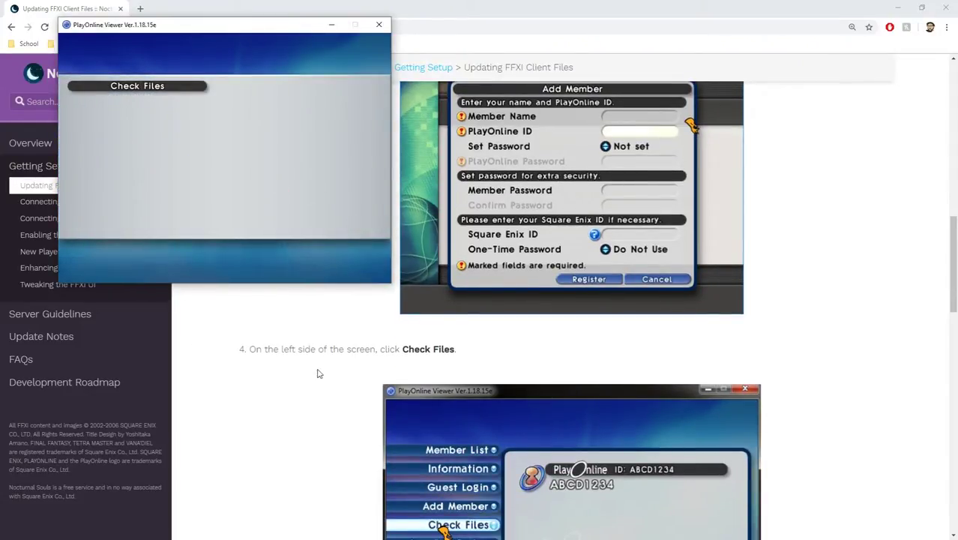
Check the Check Files software list, which offers only the PlayOnline Viewer.
scroll(318, 370, "down", 2)
scroll(321, 367, "down", 5)
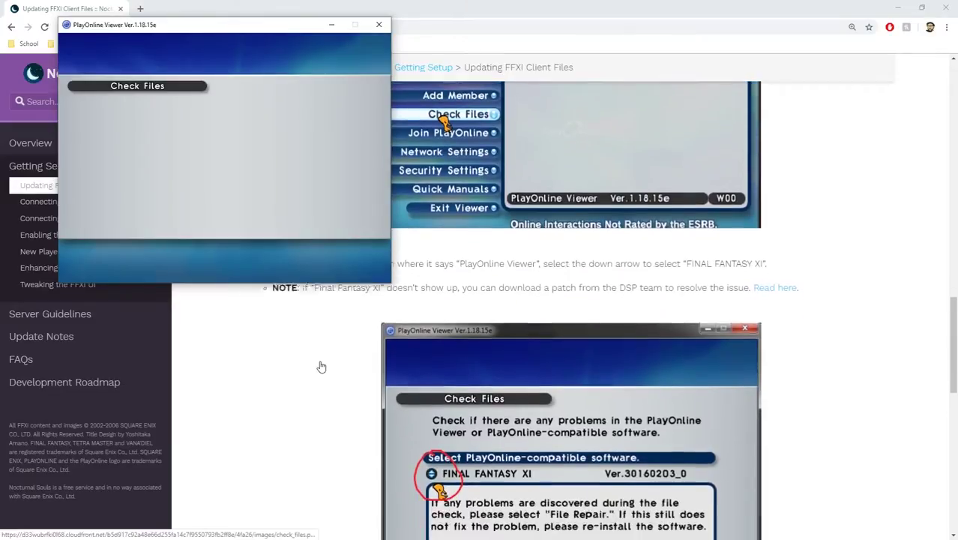
left_click_drag(270, 29, 246, 81)
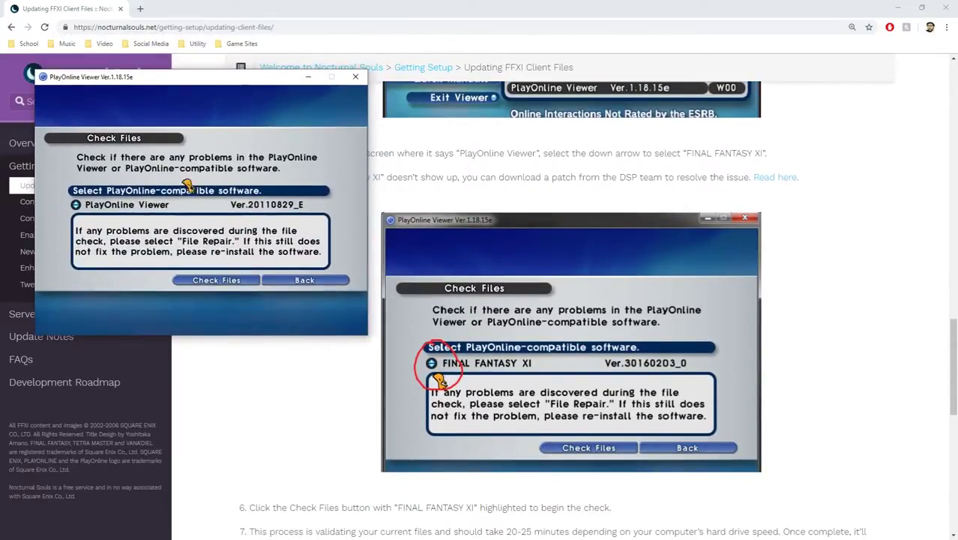
left_click(76, 205)
left_click(105, 217)
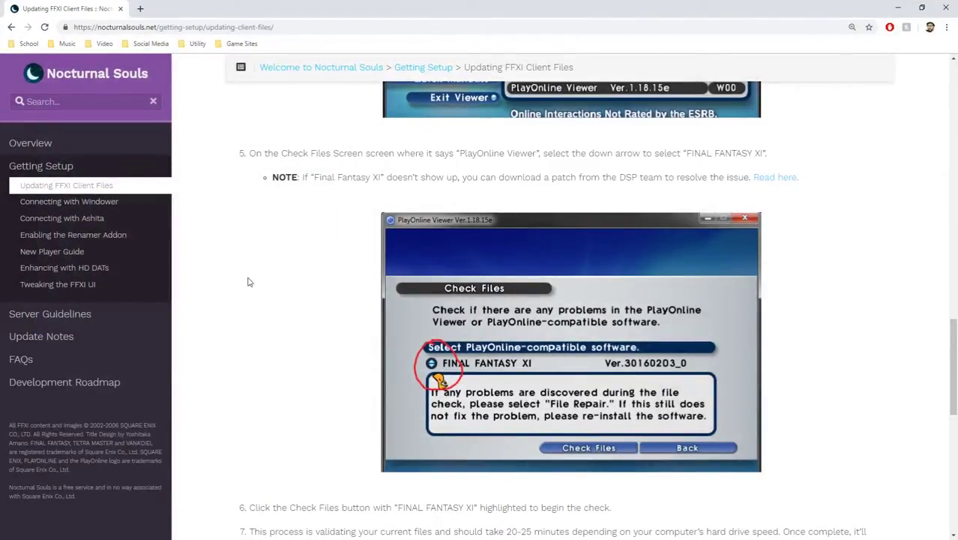
scroll(249, 283, "up", 2)
scroll(248, 284, "down", 2)
From the Nocturnal Souls guide, download FFXI-UpdatePatch.zip via the DSP wiki's Step 3 'here' link.
left_click(768, 183)
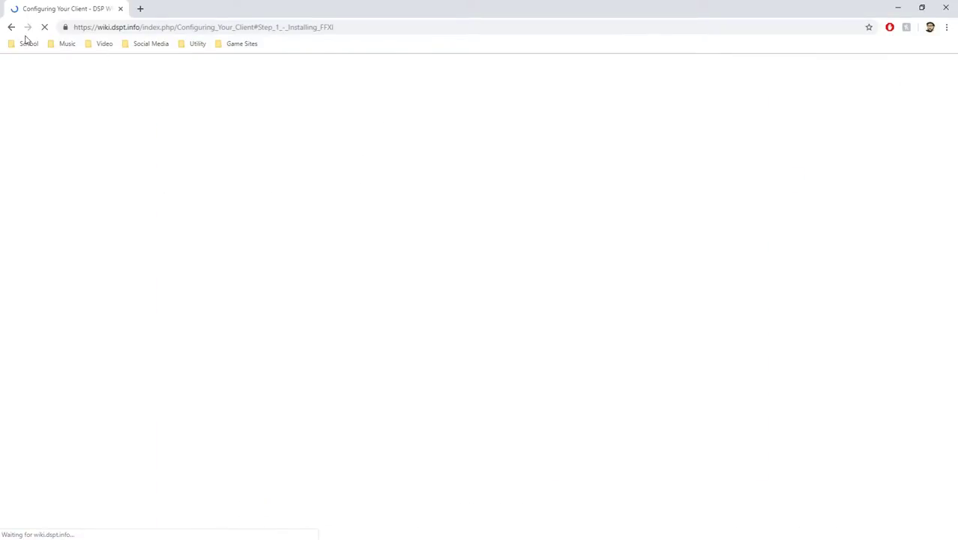
left_click(11, 27)
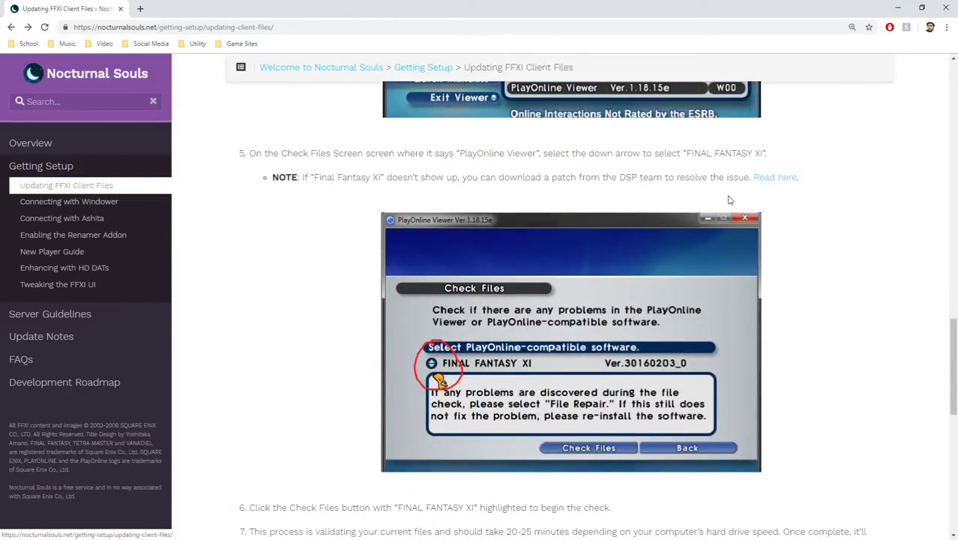
left_click(788, 179)
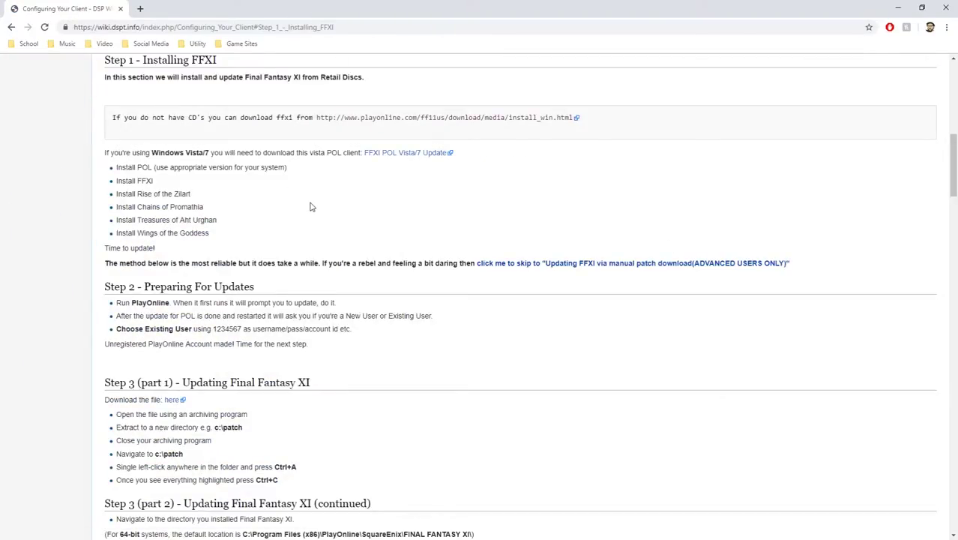
scroll(289, 201, "up", 1)
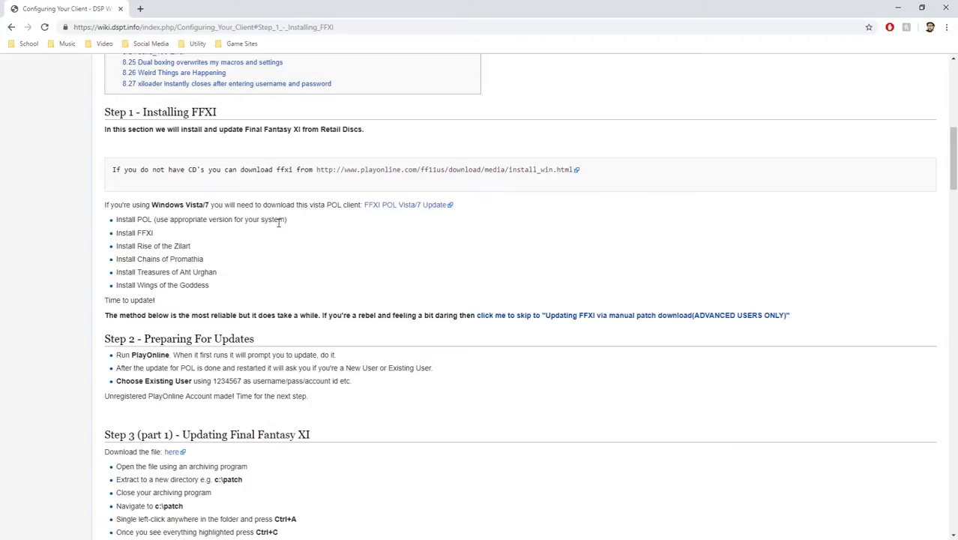
scroll(278, 222, "down", 4)
left_click(173, 243)
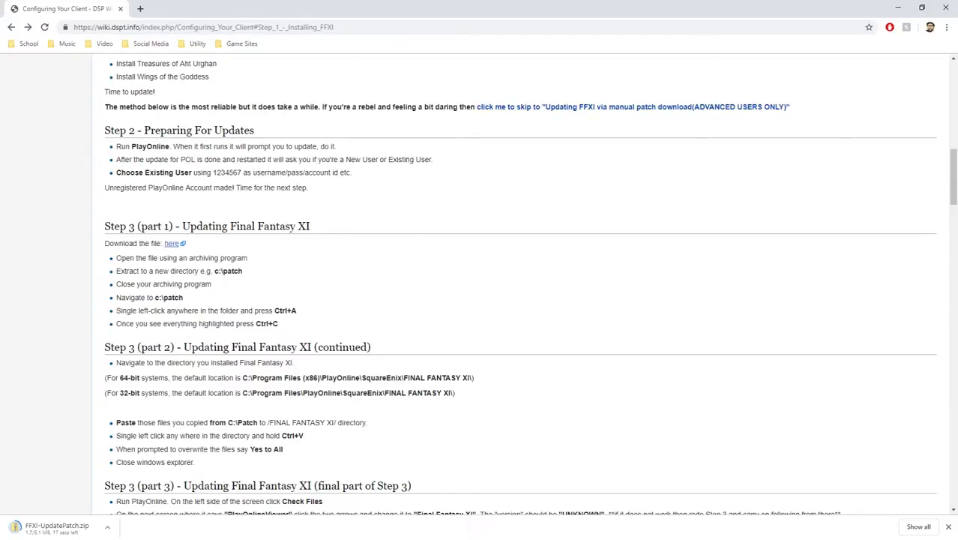
key("alt+Tab")
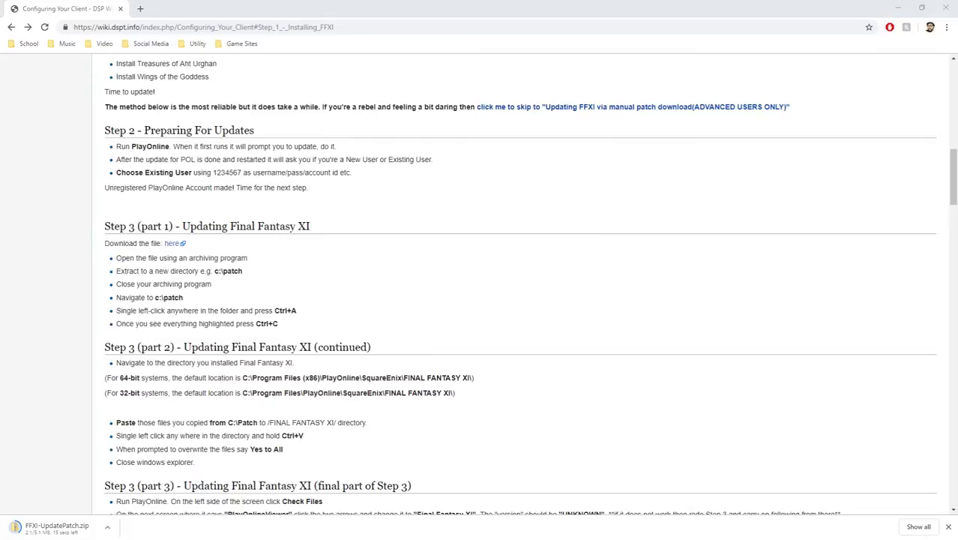
left_click_drag(325, 60, 180, 98)
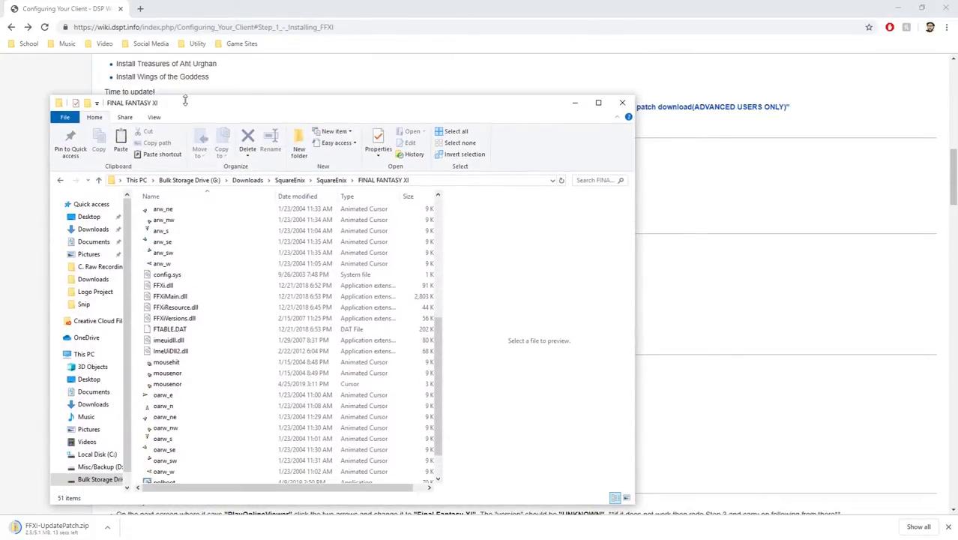
Confirm Check Files offers only PlayOnline Viewer, then view the Downloads folder in File Explorer.
key("alt+Tab")
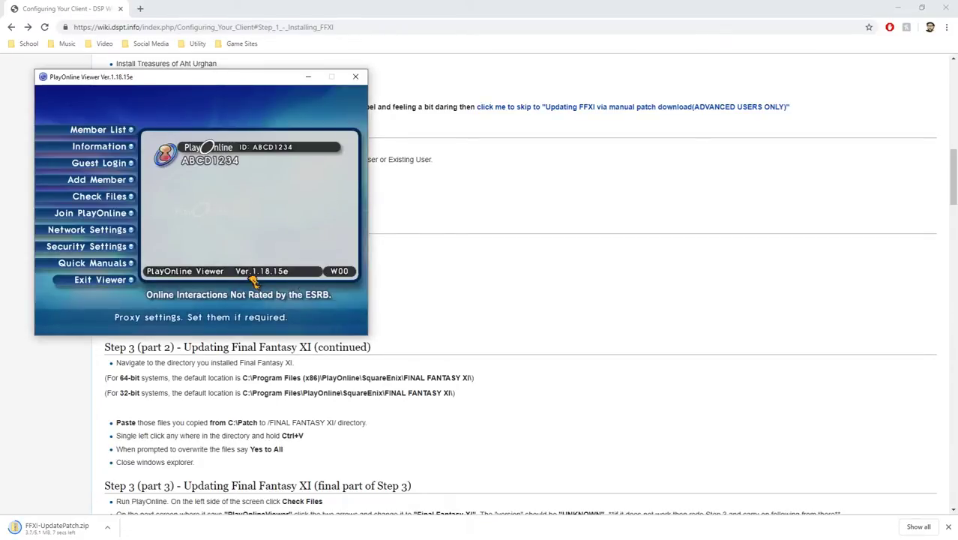
left_click(112, 196)
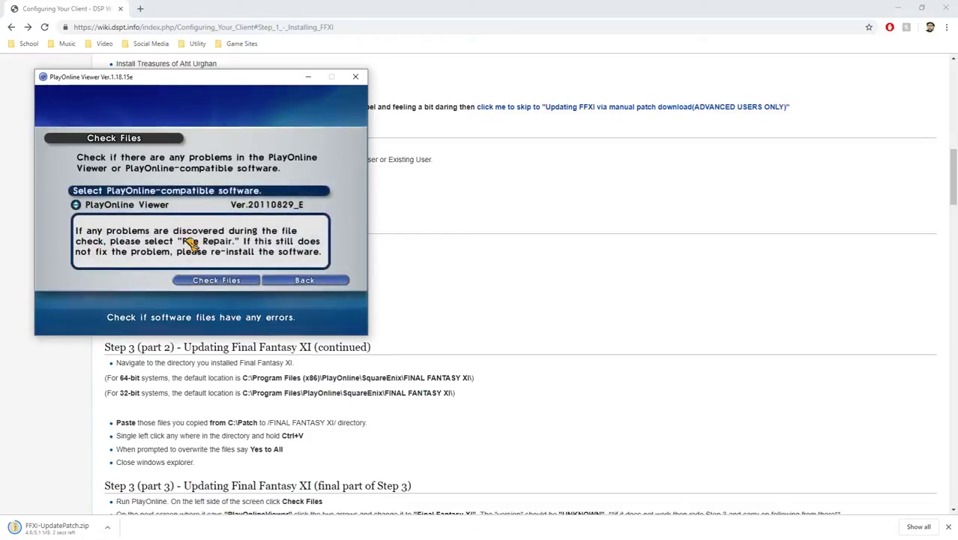
left_click(82, 205)
left_click(279, 280)
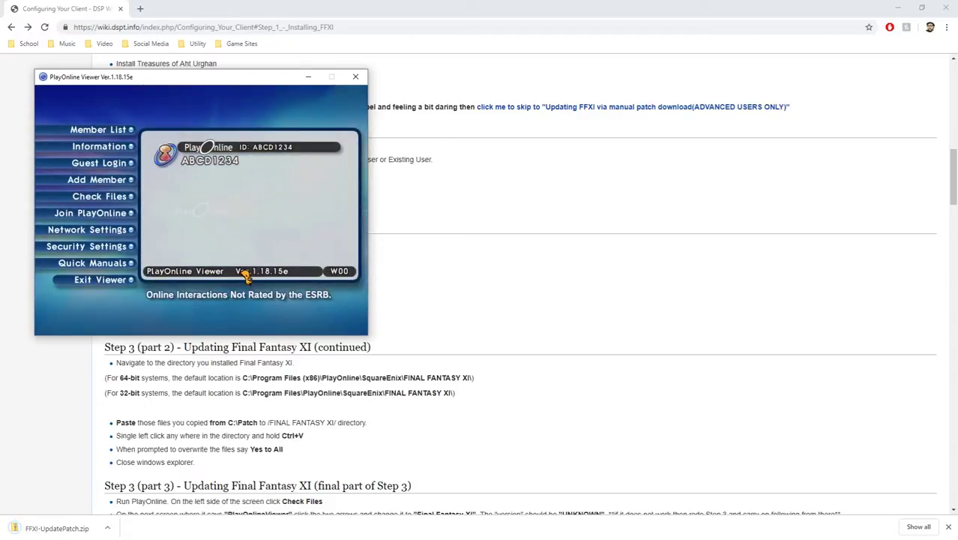
key("alt+Tab")
left_click(216, 262)
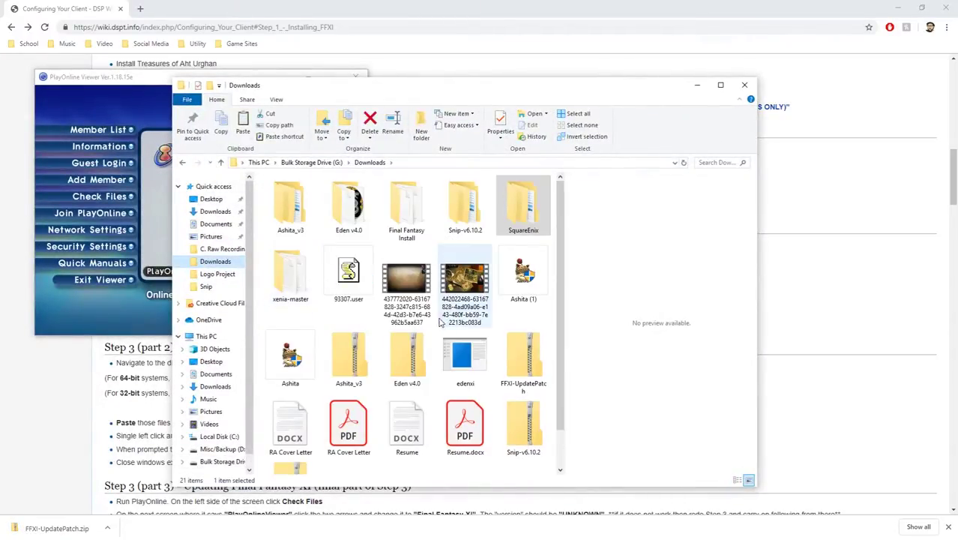
Drag FFXI-UpdatePatch.zip from Downloads into the SquareEnix folder and open SquareEnix.
scroll(488, 448, "down", 1)
left_click(517, 330)
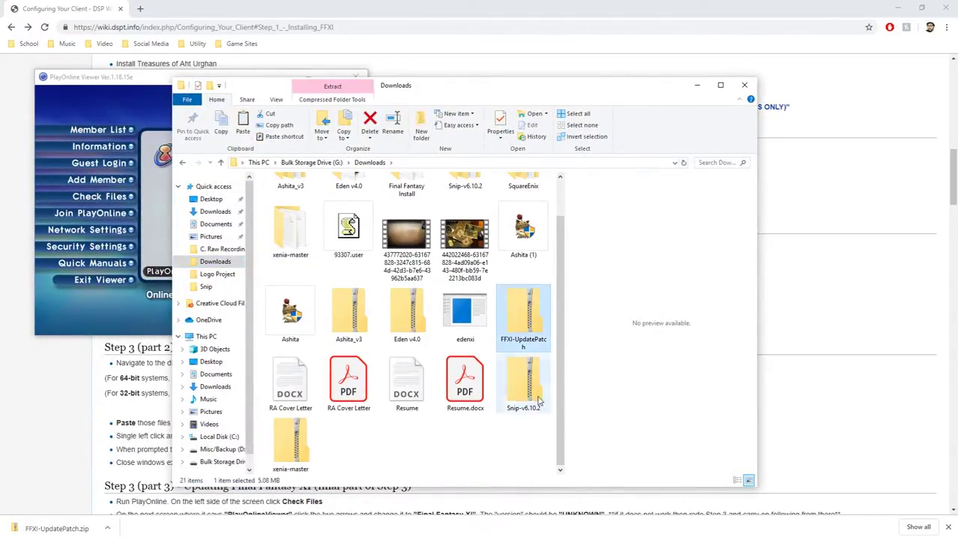
scroll(536, 394, "up", 1)
left_click_drag(540, 377, 530, 198)
double_click(524, 206)
left_click(425, 4)
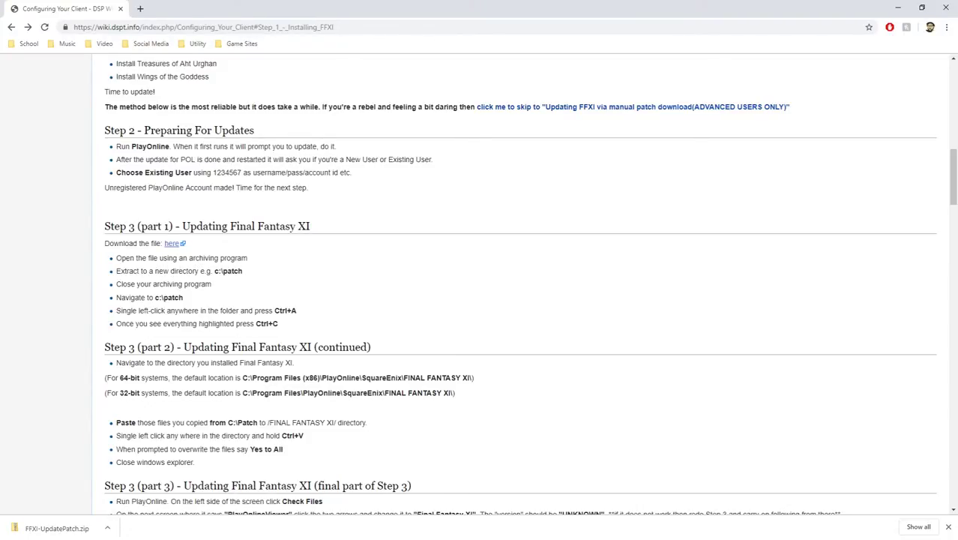
key("alt+Tab")
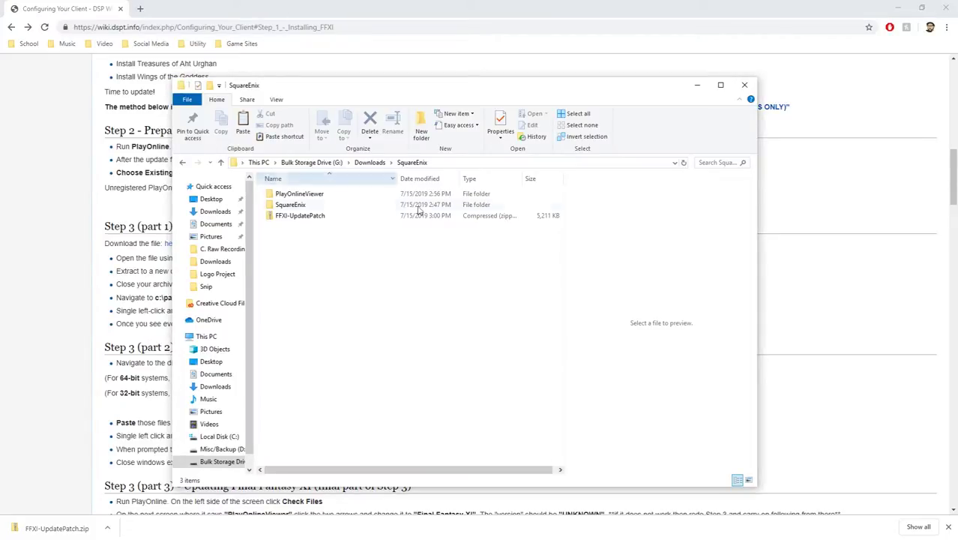
Extract All of FFXI-UpdatePatch.zip to the suggested folder and open its 38 extracted files.
left_click(300, 215)
right_click(301, 214)
left_click(259, 247)
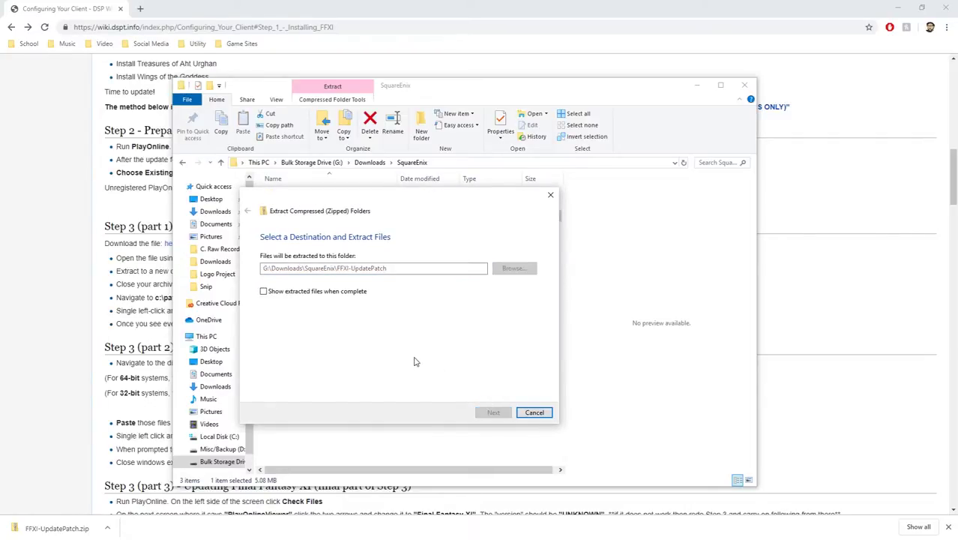
double_click(301, 194)
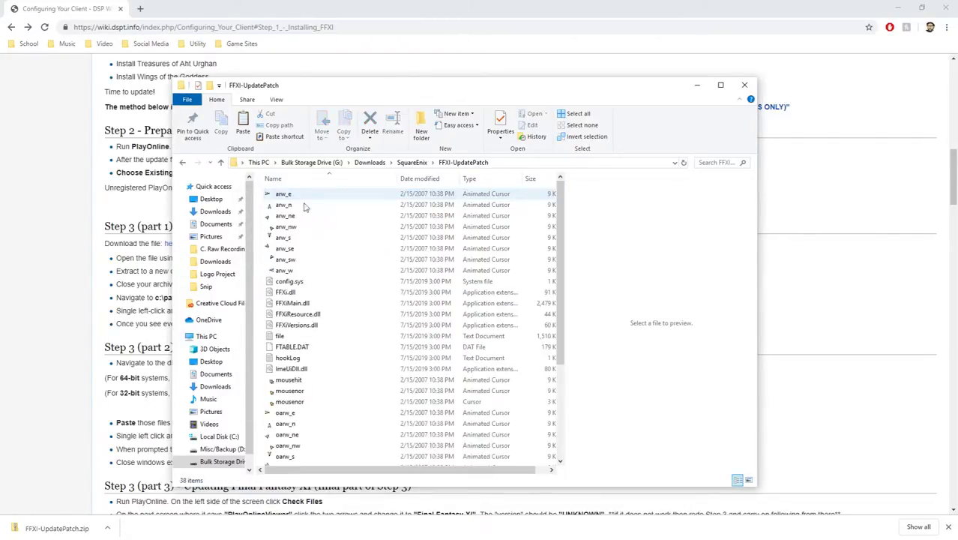
scroll(306, 251, "down", 4)
left_click(335, 6)
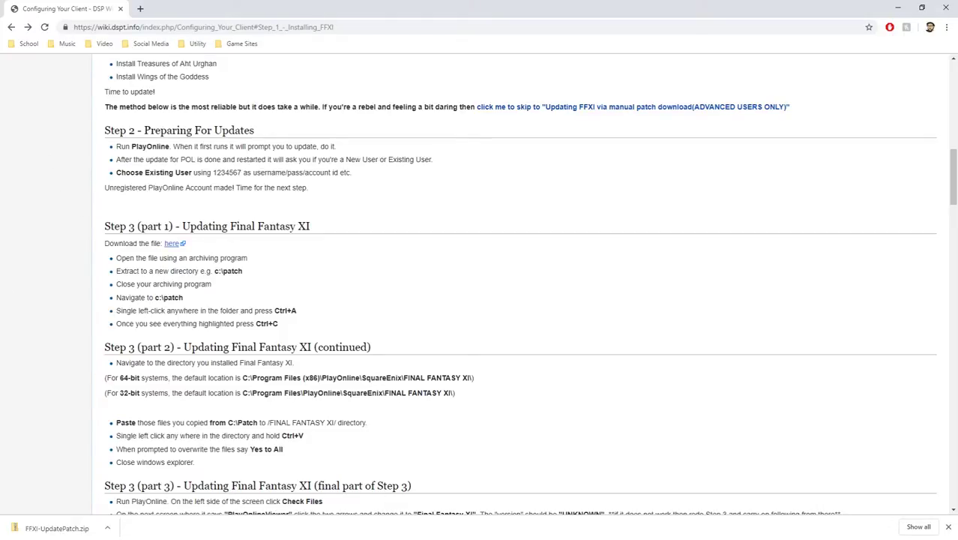
Scroll the wiki to Step 3 (part 3) and switch to the FFXIFullSetup_US Explorer window.
scroll(379, 297, "down", 3)
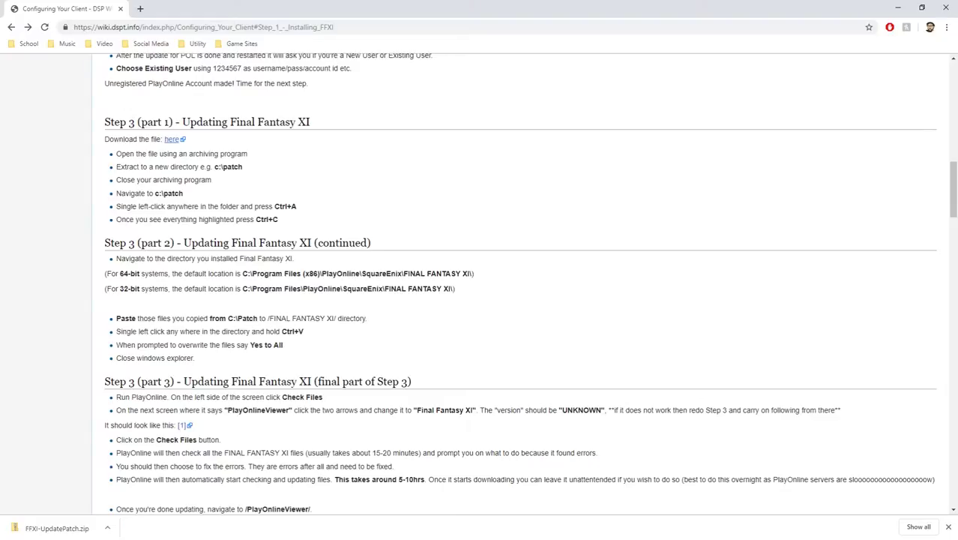
key("alt+Tab")
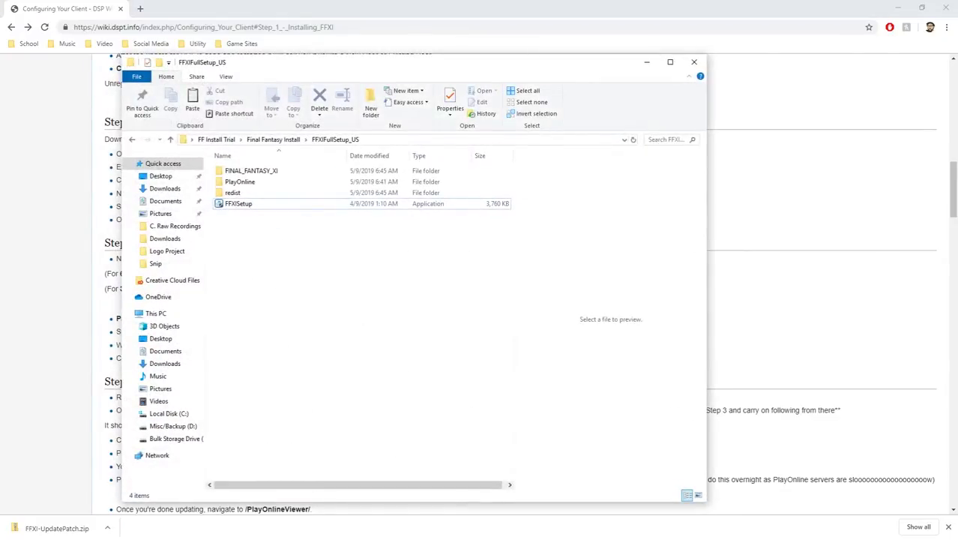
Open Downloads > SquareEnix > FFXI-UpdatePatch and select all 38 patch files.
left_click(170, 240)
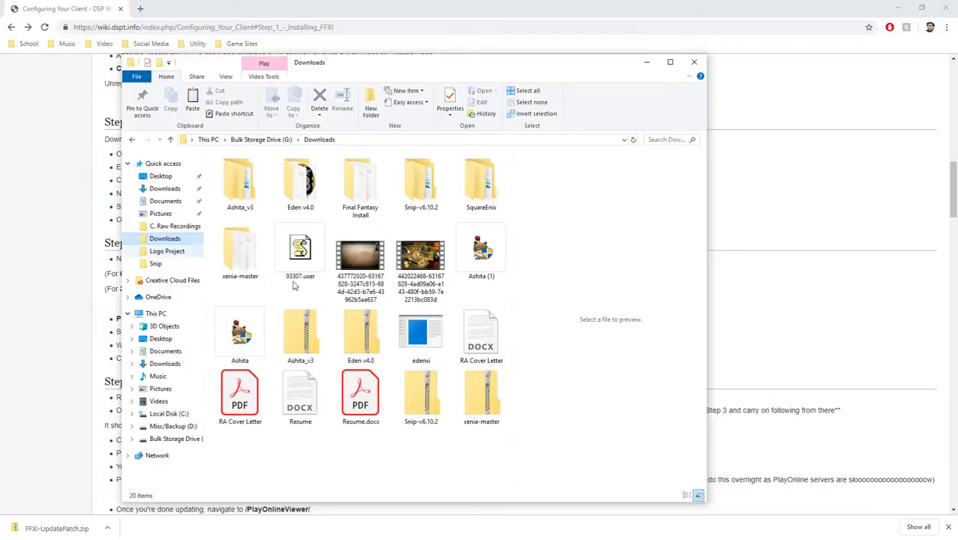
double_click(481, 180)
left_click(248, 176)
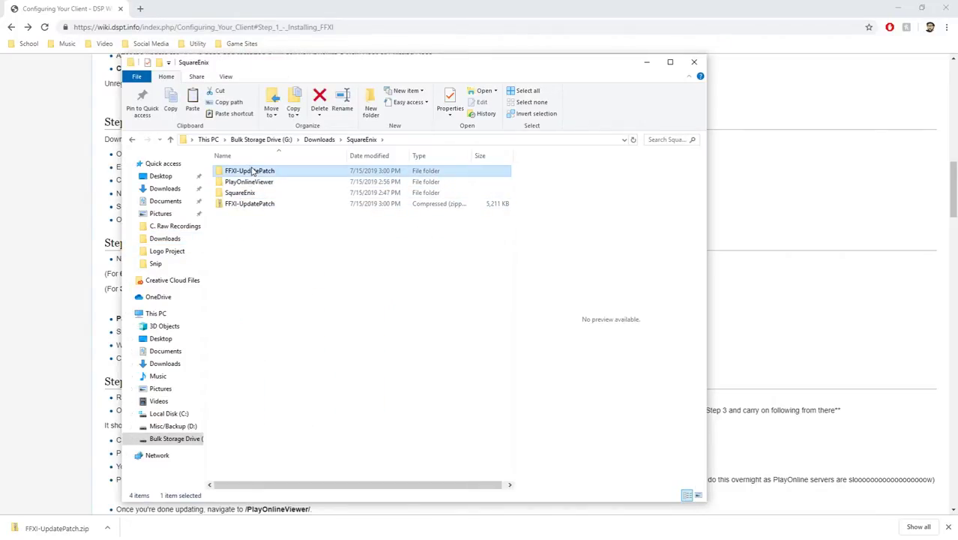
double_click(250, 171)
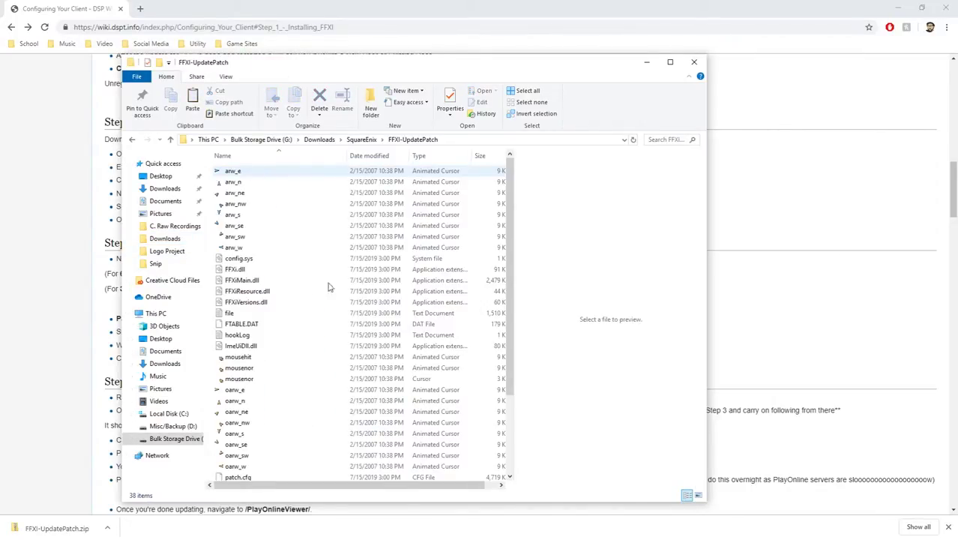
left_click(312, 237)
key("ctrl+a")
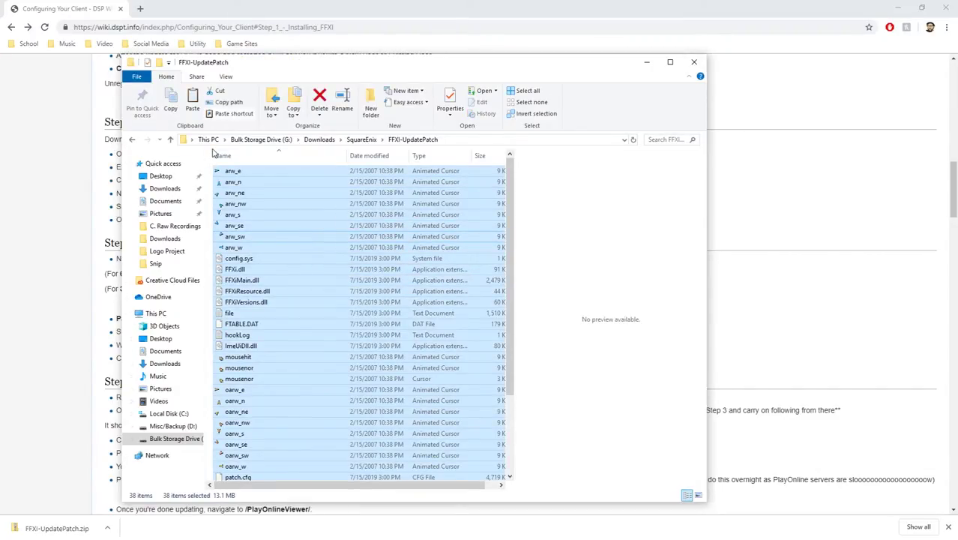
Paste the patch files into SquareEnix > FINAL FANTASY XI, replacing existing files, and close Explorer.
left_click(362, 140)
double_click(251, 191)
left_click(249, 171)
double_click(249, 172)
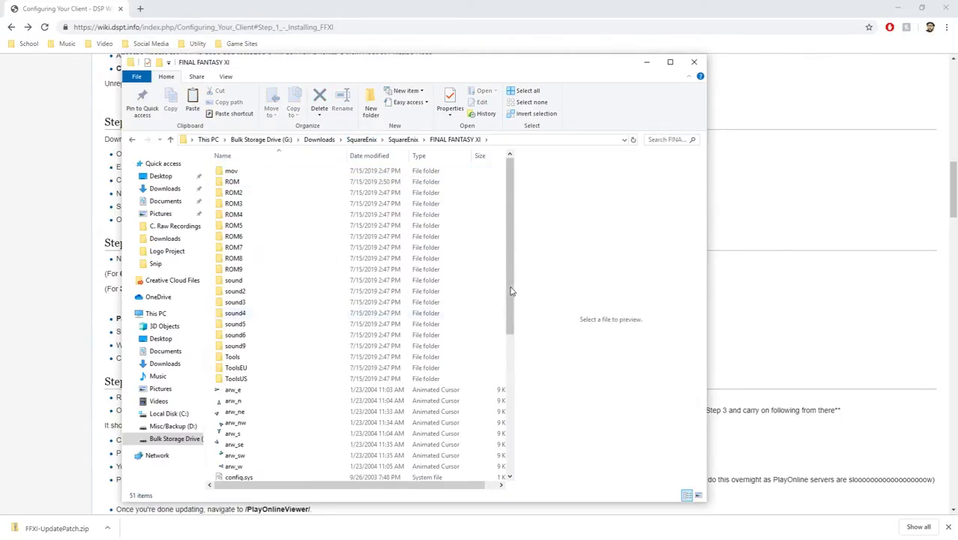
key("ctrl+v")
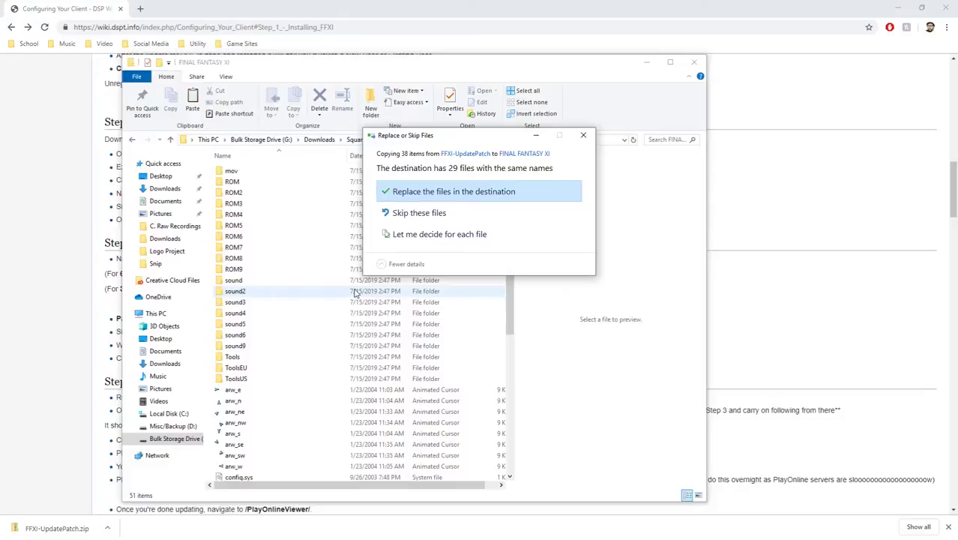
left_click(426, 191)
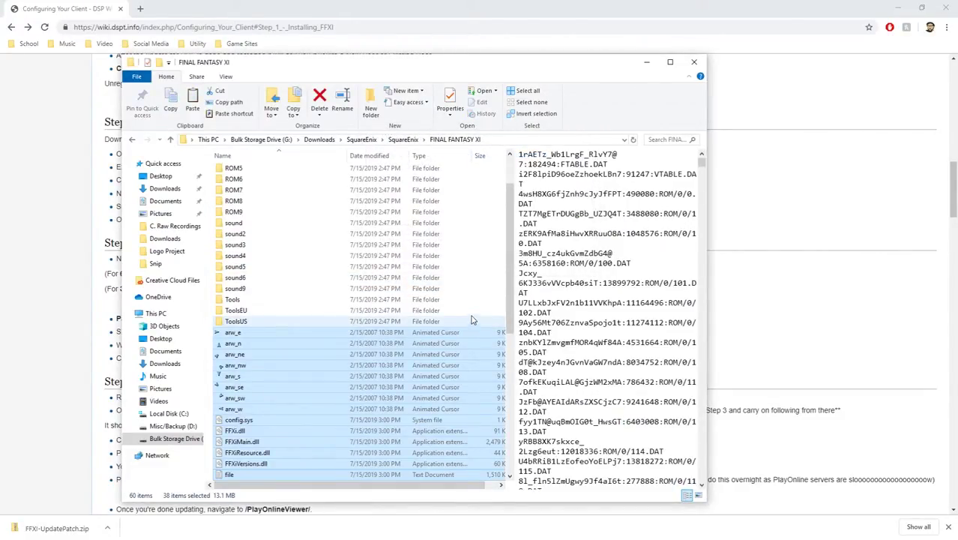
scroll(465, 298, "up", 2)
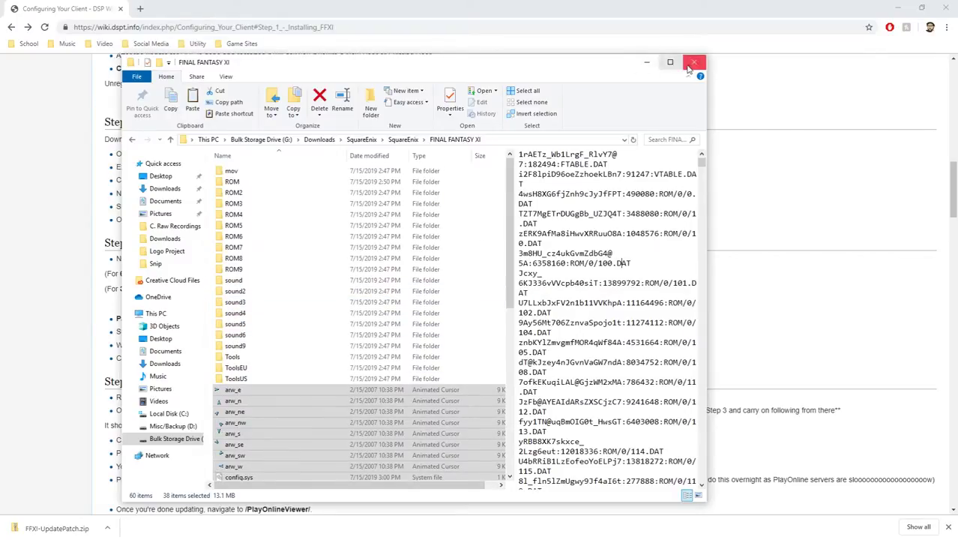
left_click(694, 62)
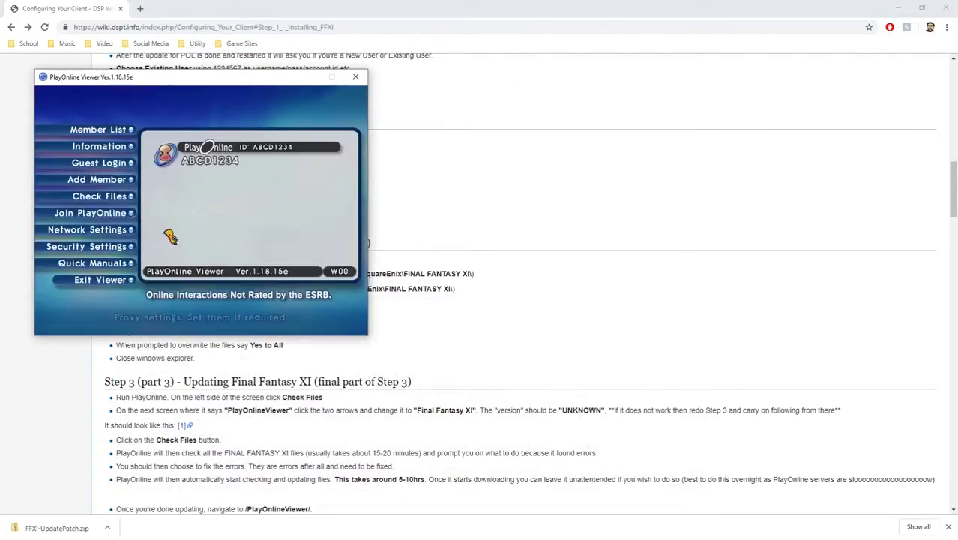
Restart the viewer and run Check Files on FINAL FANTASY XI, finding problems in 4335 files.
left_click(120, 279)
left_click(205, 240)
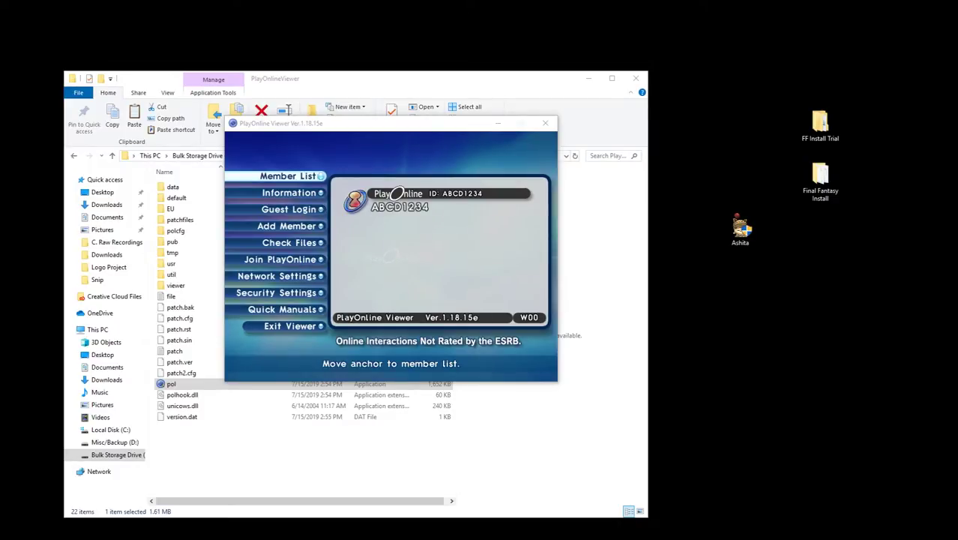
left_click(480, 217)
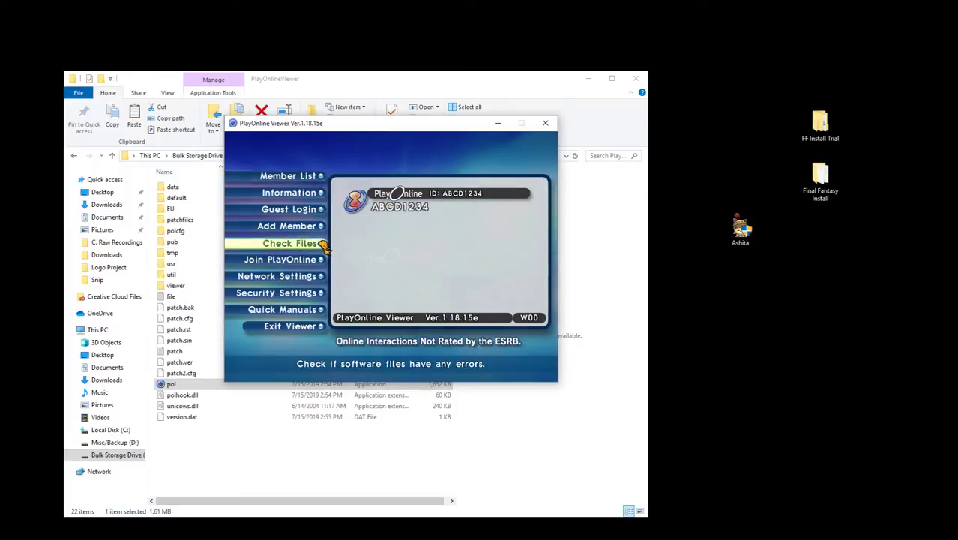
left_click(288, 242)
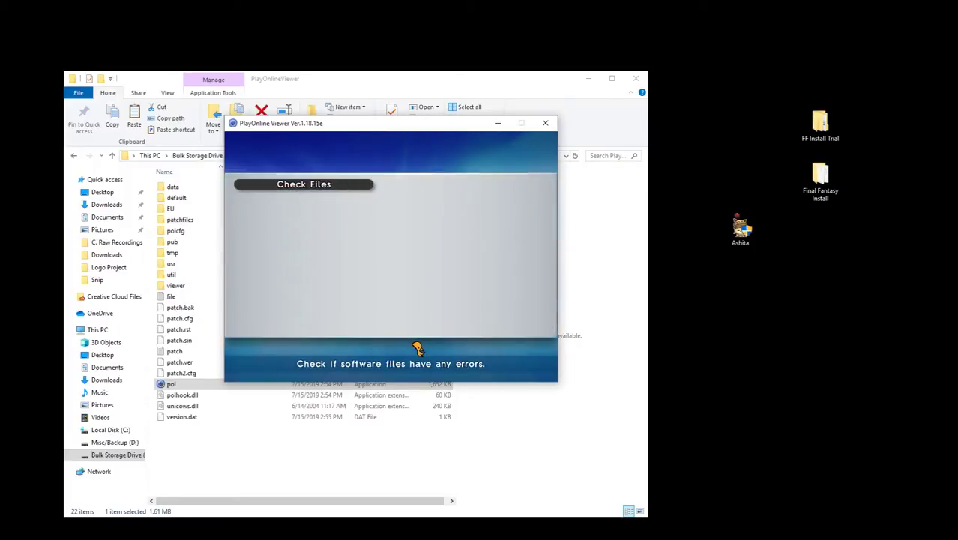
left_click(267, 252)
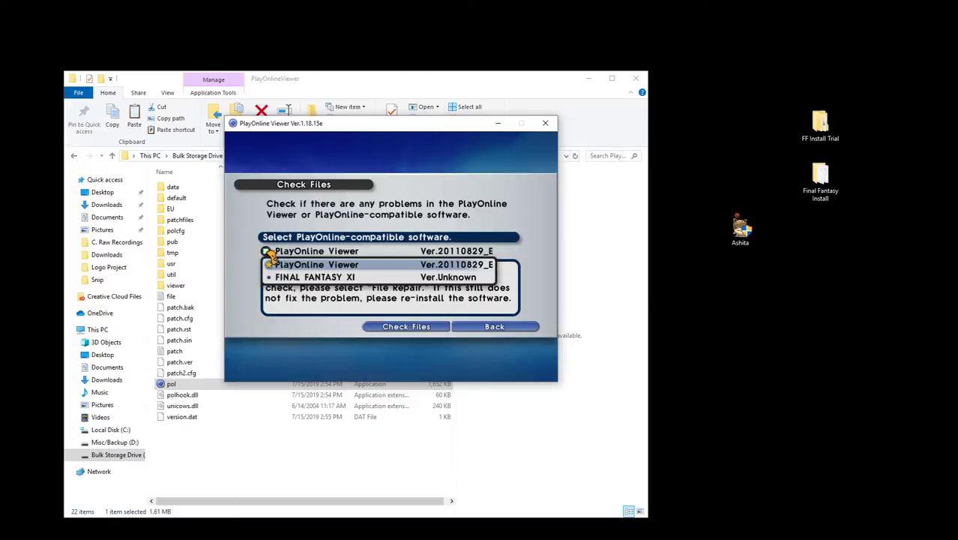
left_click(306, 278)
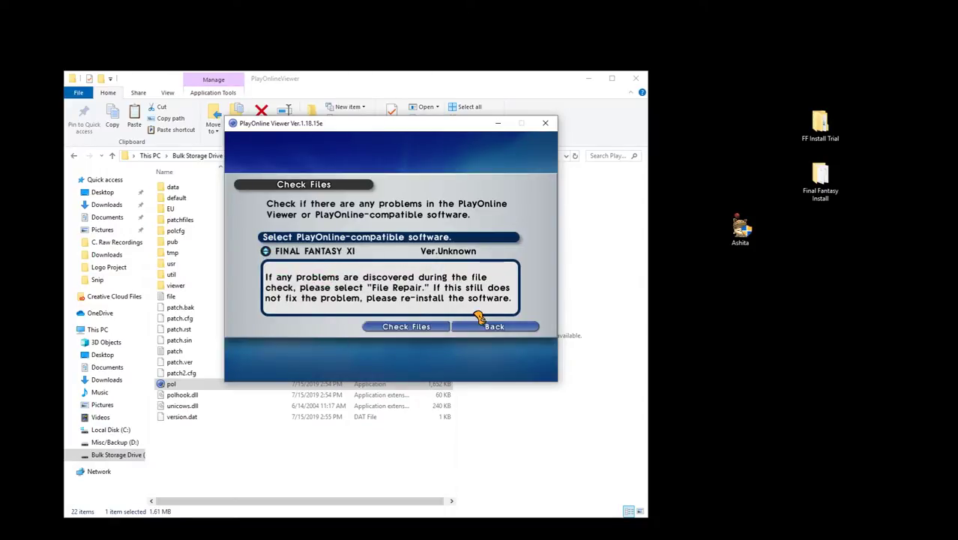
left_click(429, 328)
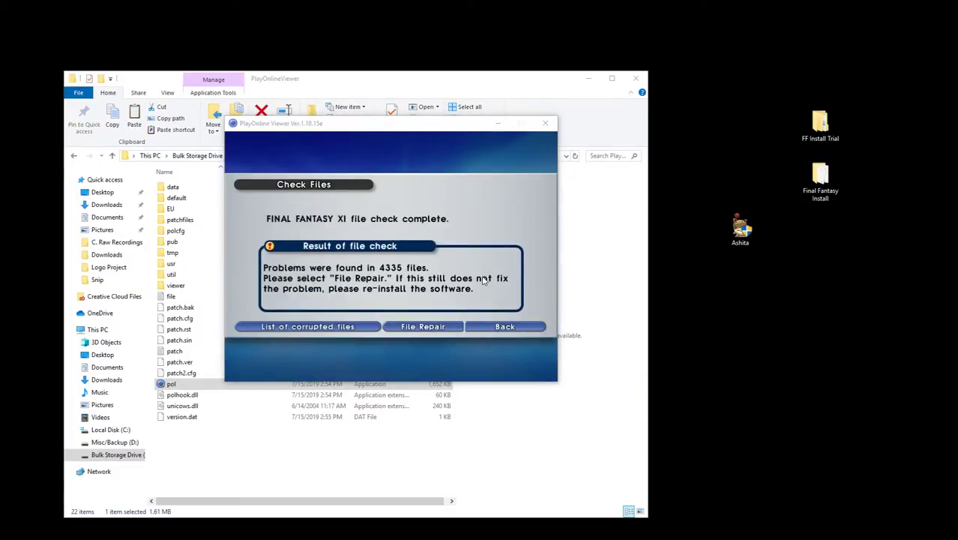
left_click(479, 248)
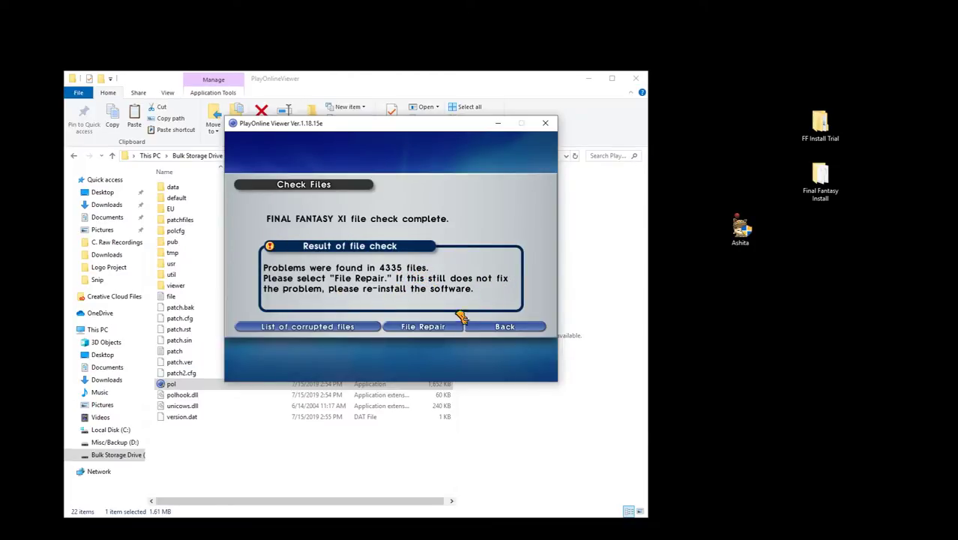
Confirm File Repair for the damaged FINAL FANTASY XI files and dismiss the completion notice.
left_click(443, 327)
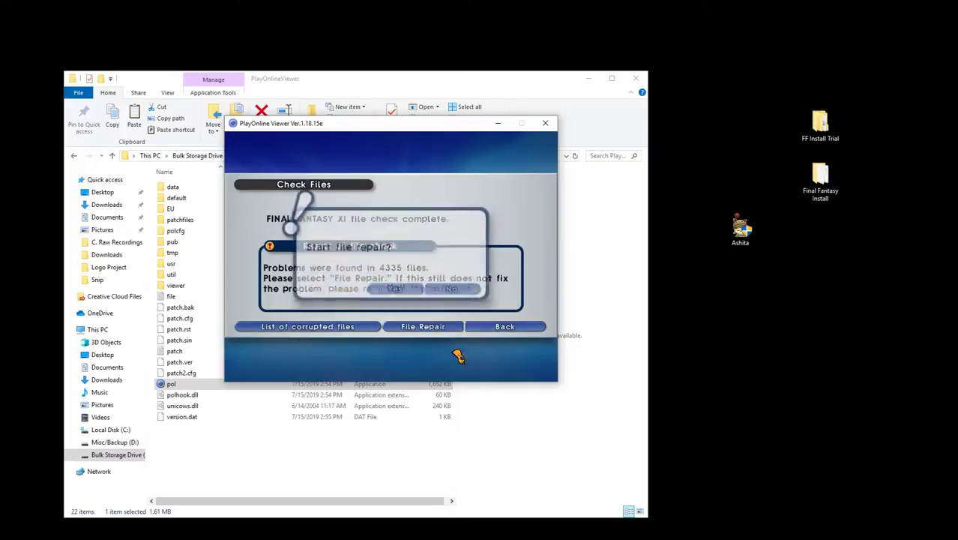
left_click(410, 285)
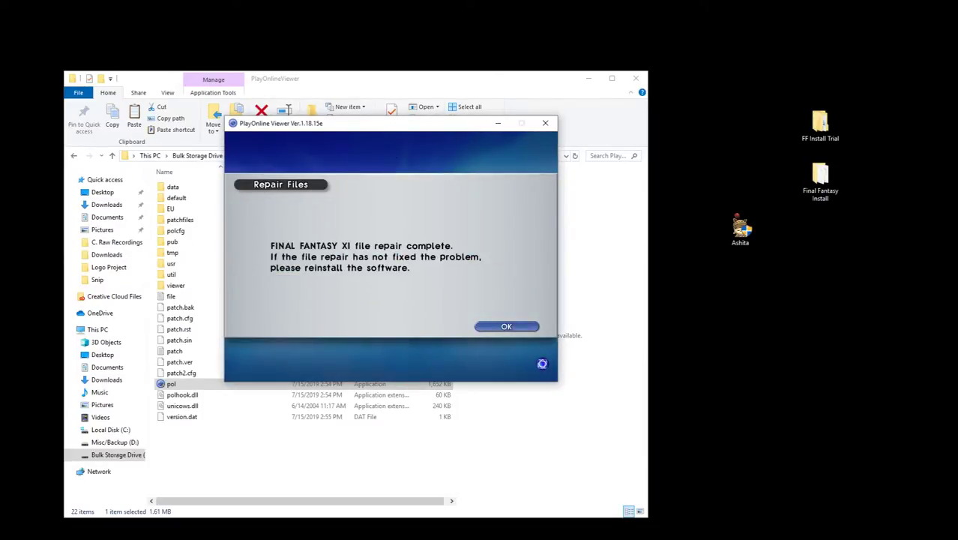
left_click(507, 327)
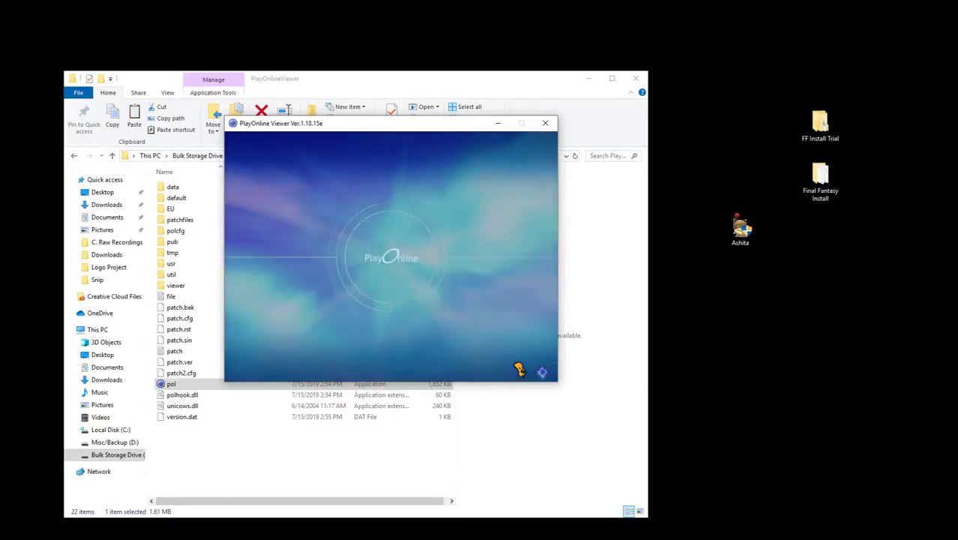
Go back to the Nocturnal Souls guide's Updating FFXI Client Files steps in Chrome.
key("Up")
key("Up")
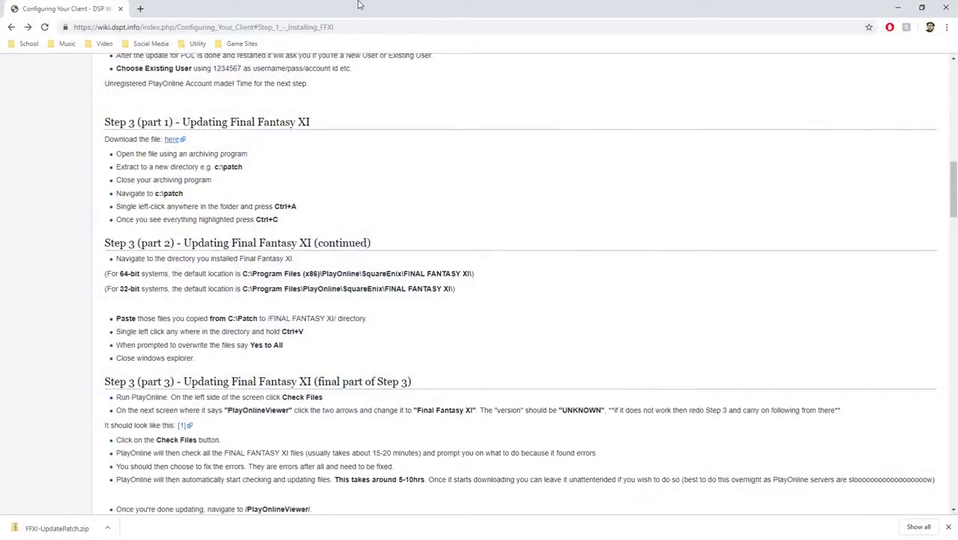
left_click(11, 27)
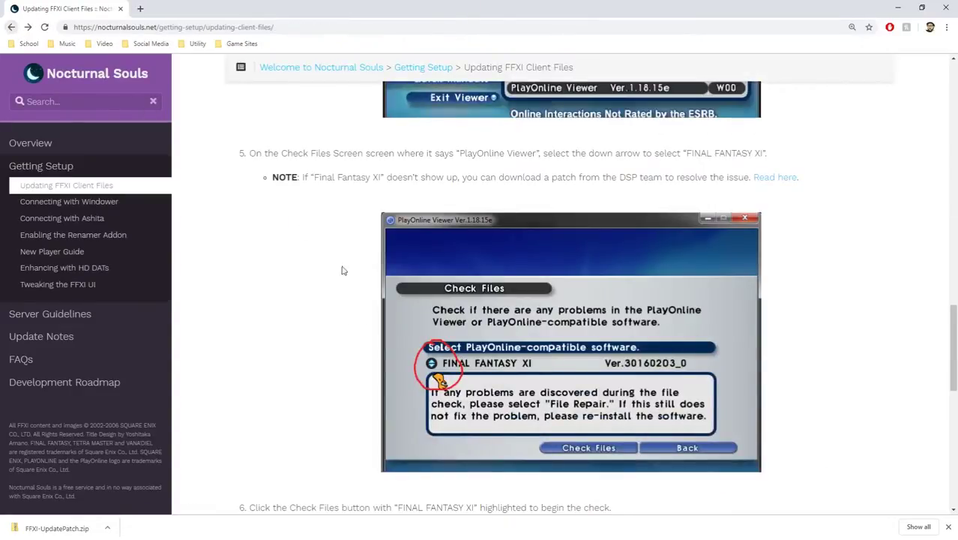
scroll(240, 247, "down", 3)
scroll(225, 238, "down", 2)
scroll(202, 251, "up", 1)
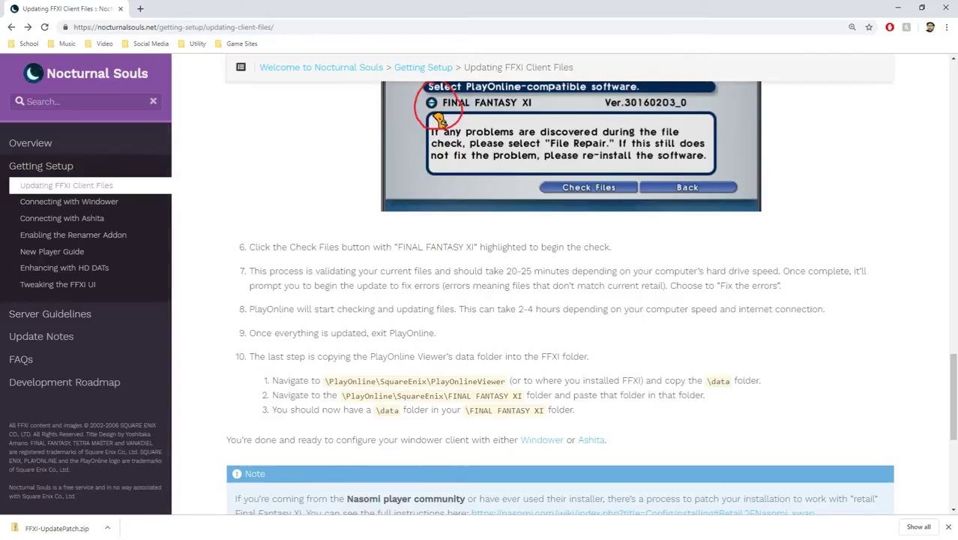
Exit PlayOnline Viewer, confirming with Yes.
left_click(283, 325)
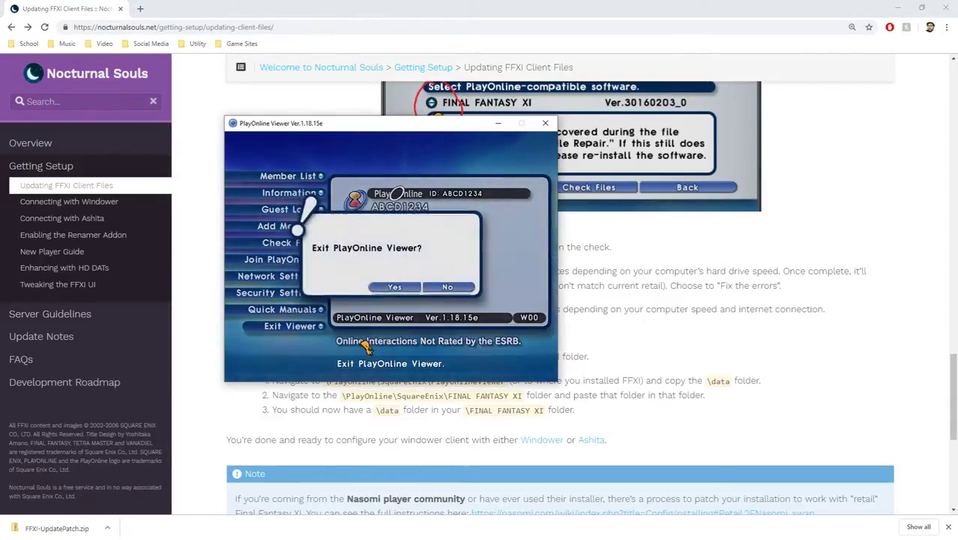
left_click(396, 292)
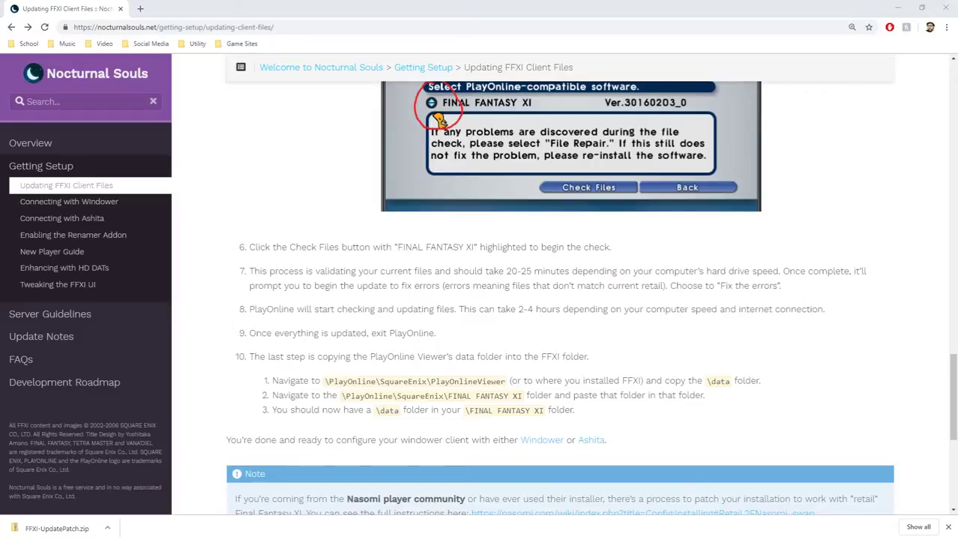
key("alt+Tab")
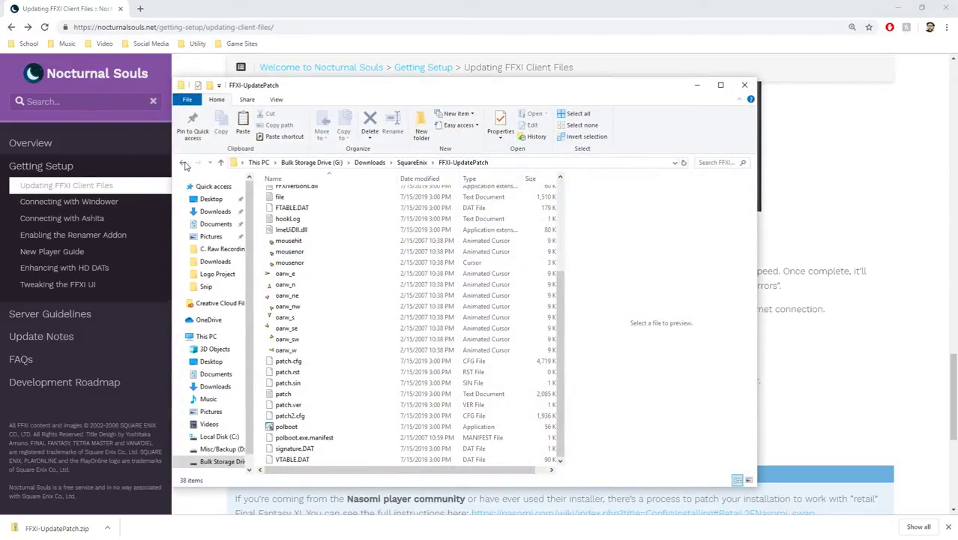
Browse to SquareEnix > FINAL FANTASY XI and verify the data folder is now there.
left_click(184, 163)
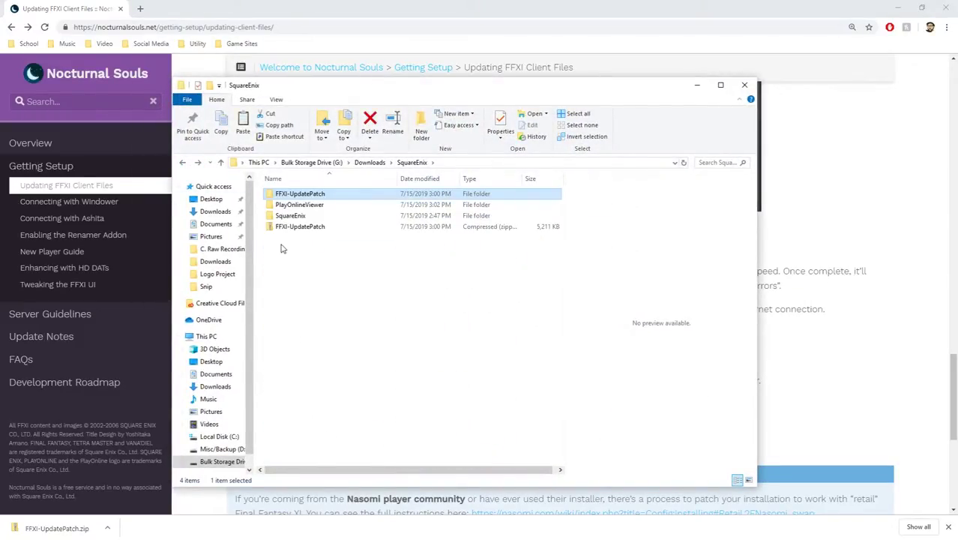
key("alt+Tab")
left_click(731, 347)
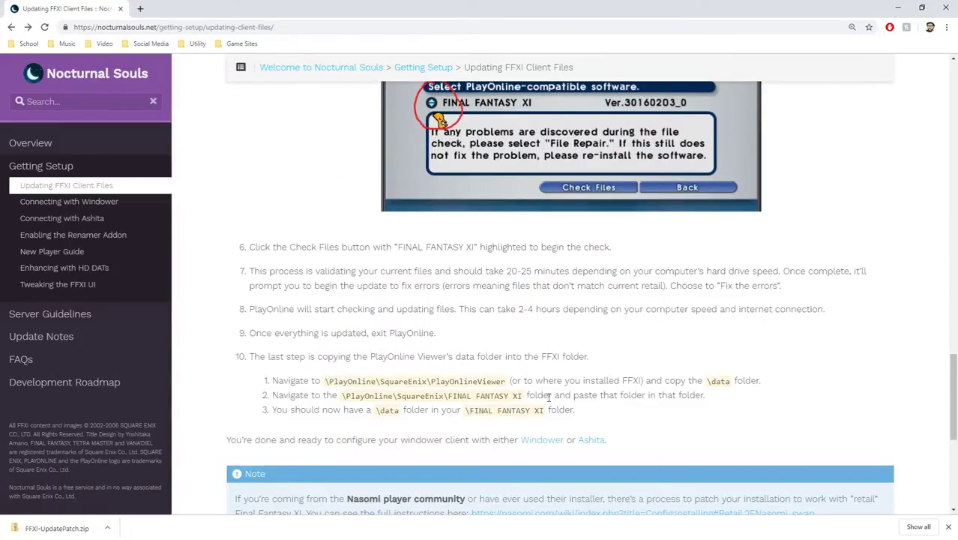
key("alt+Tab")
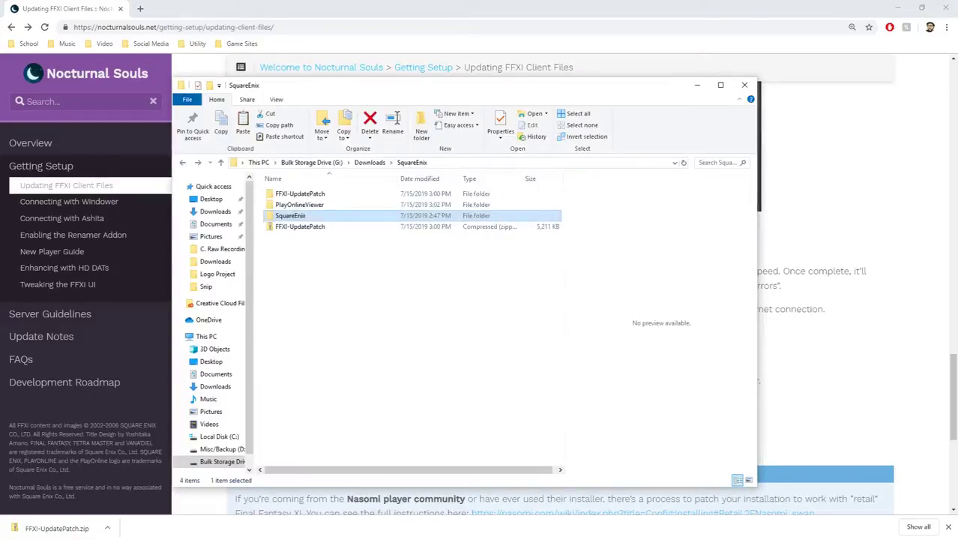
double_click(297, 216)
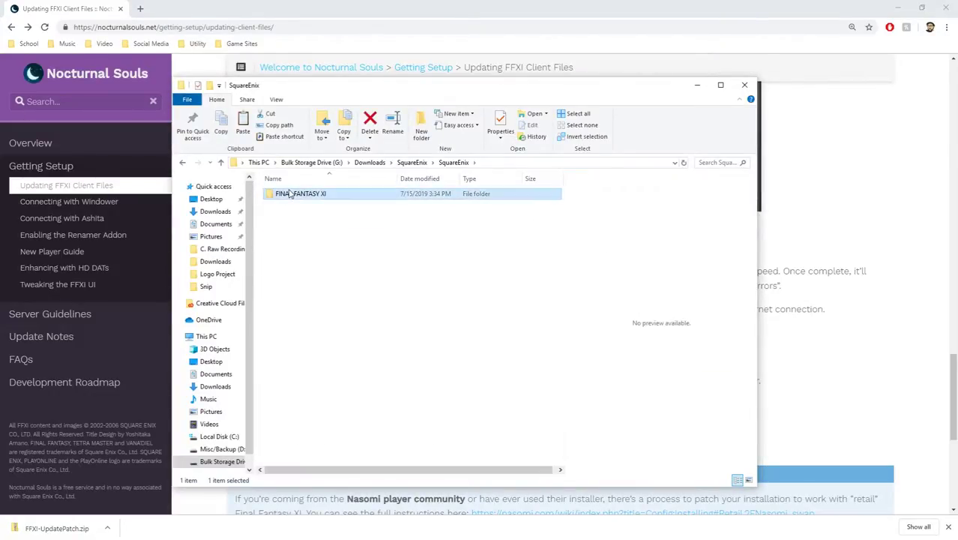
double_click(293, 194)
left_click(802, 378)
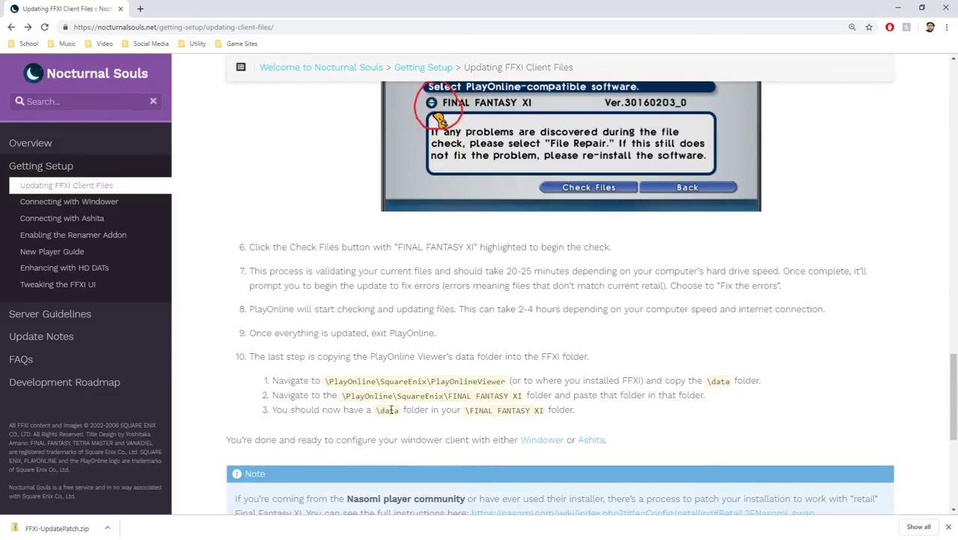
scroll(267, 382, "down", 3)
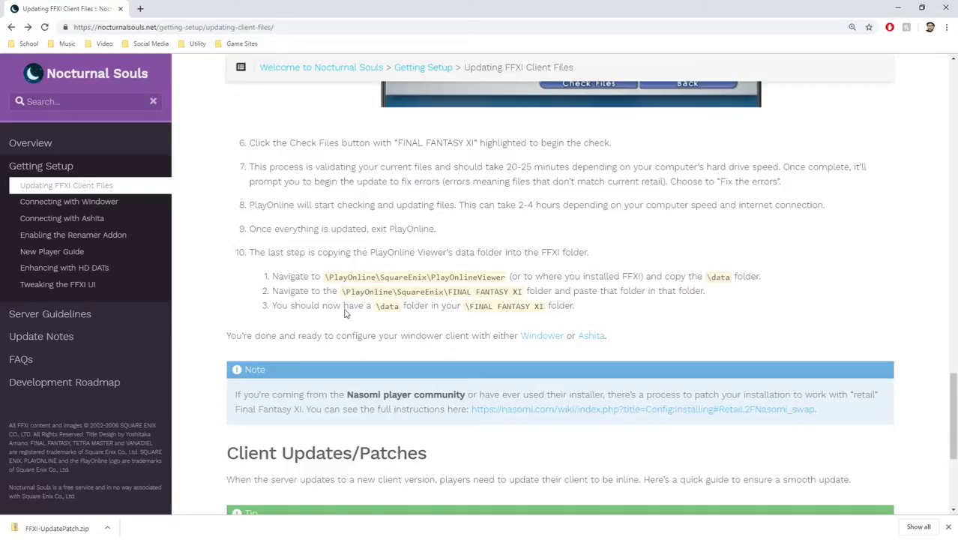
Launch Ashita from the desktop and open the Connecting with Ashita guide page.
left_click(898, 8)
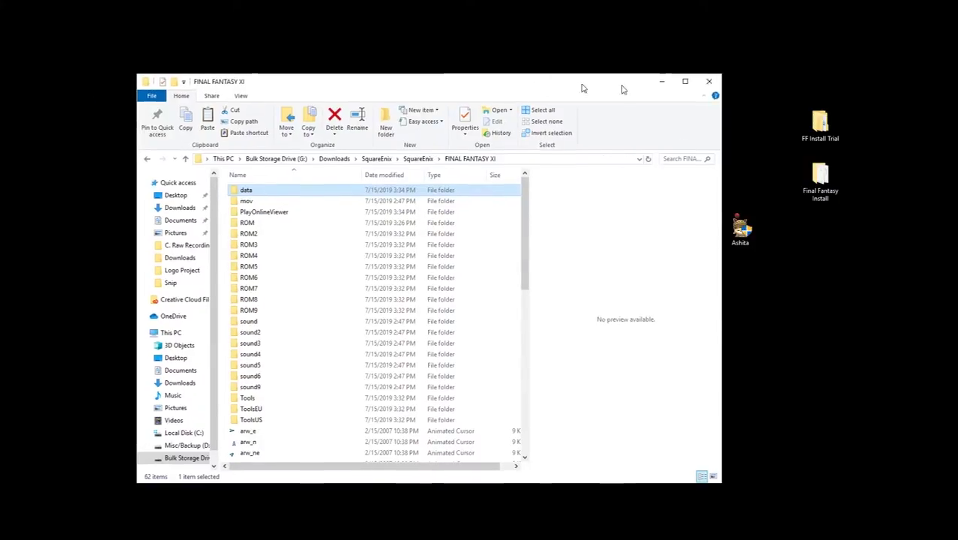
left_click_drag(622, 88, 542, 82)
double_click(740, 227)
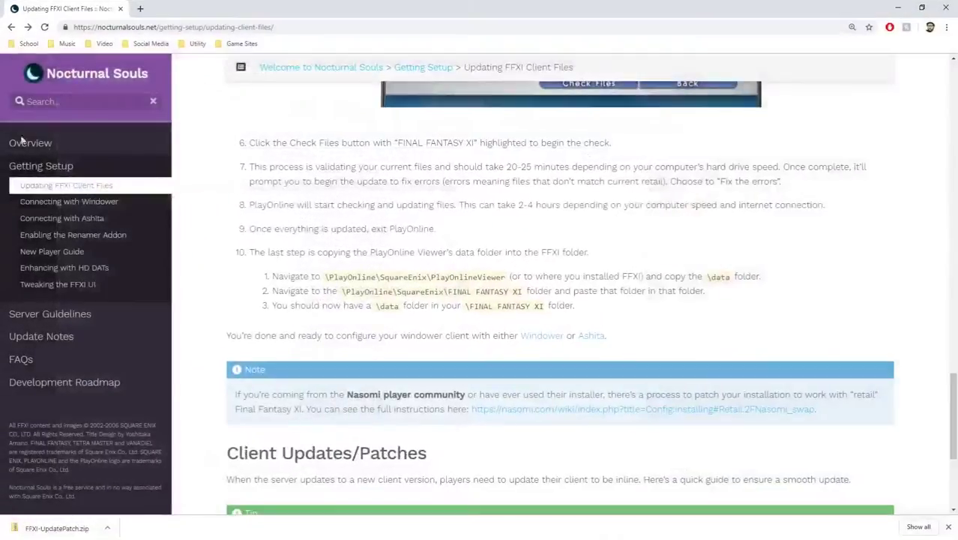
scroll(270, 297, "down", 1)
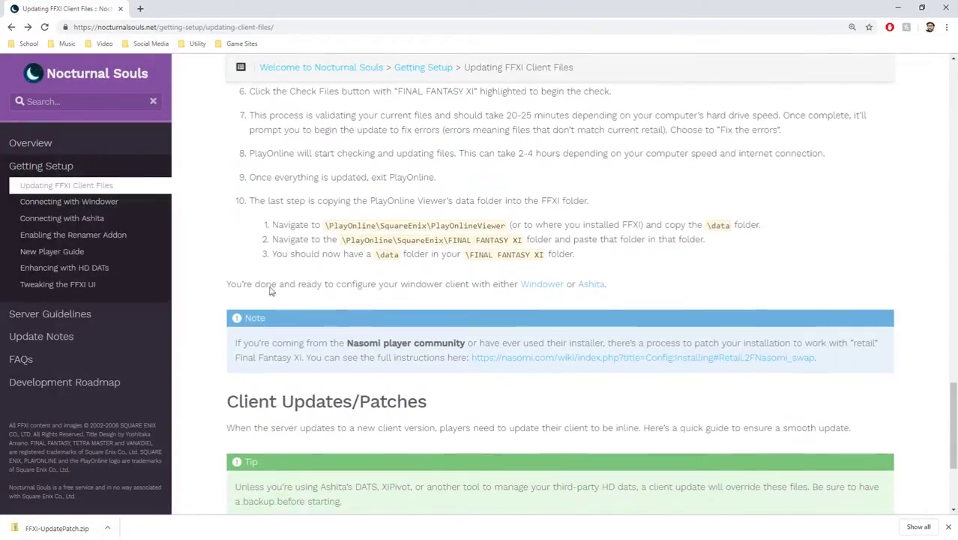
left_click(88, 224)
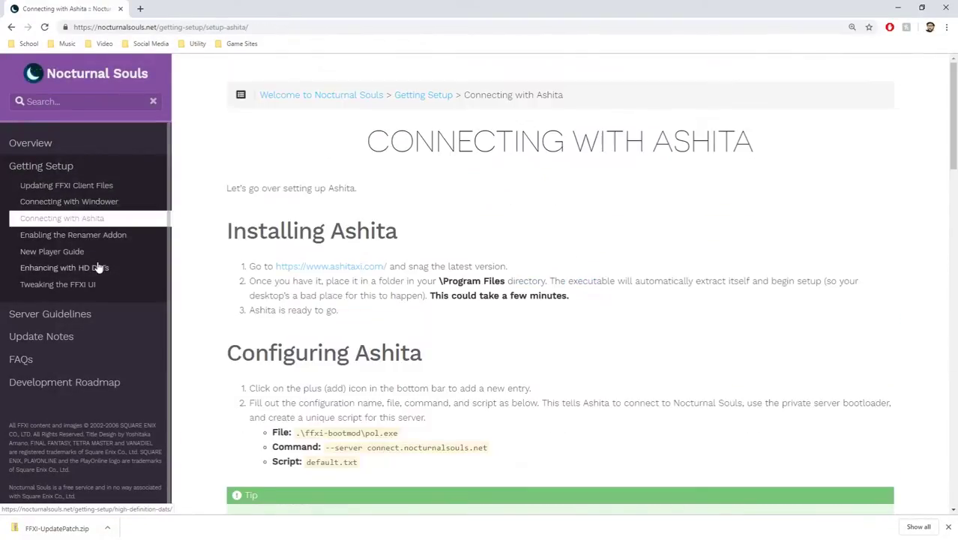